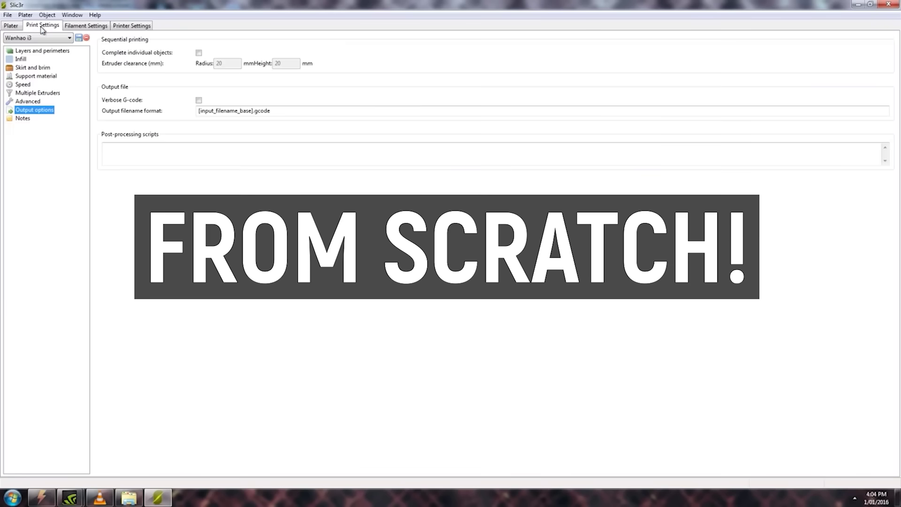
pyautogui.click(36, 50)
pyautogui.click(26, 59)
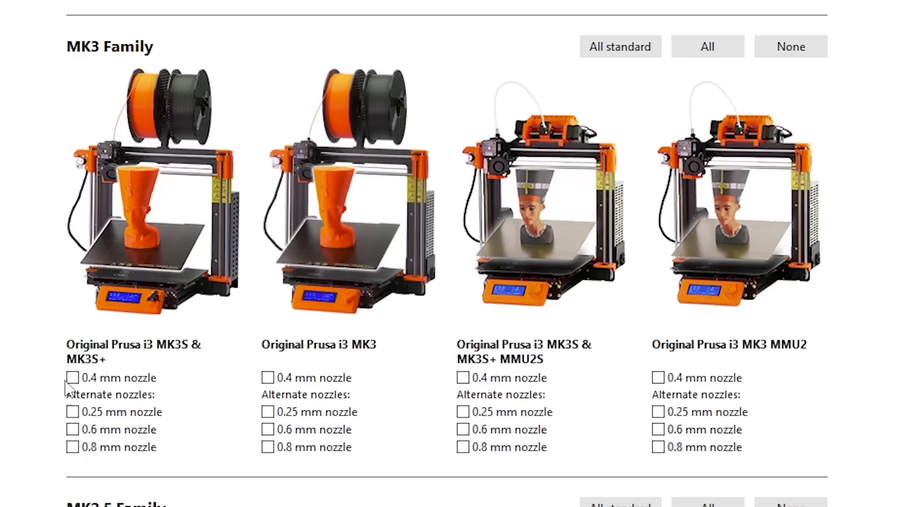
pyautogui.click(73, 377)
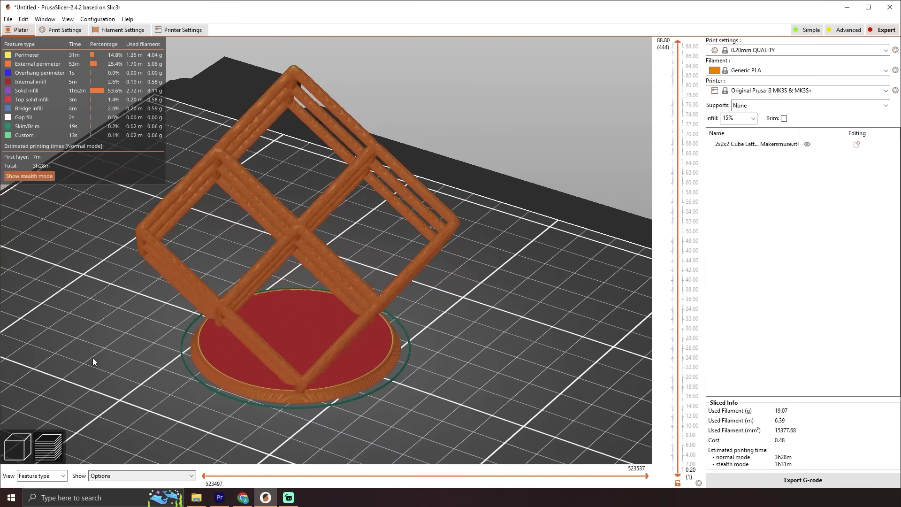
pyautogui.moveTo(92, 358); pyautogui.dragTo(135, 356)
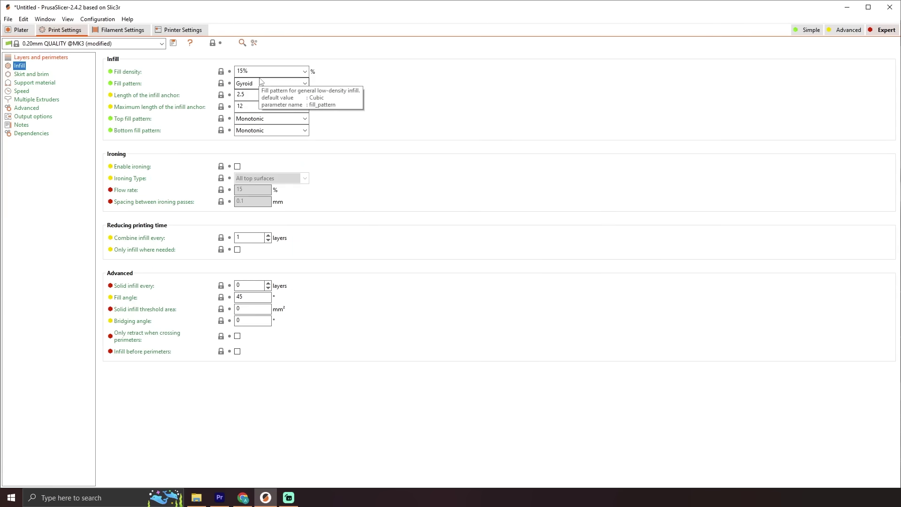
pyautogui.click(270, 84)
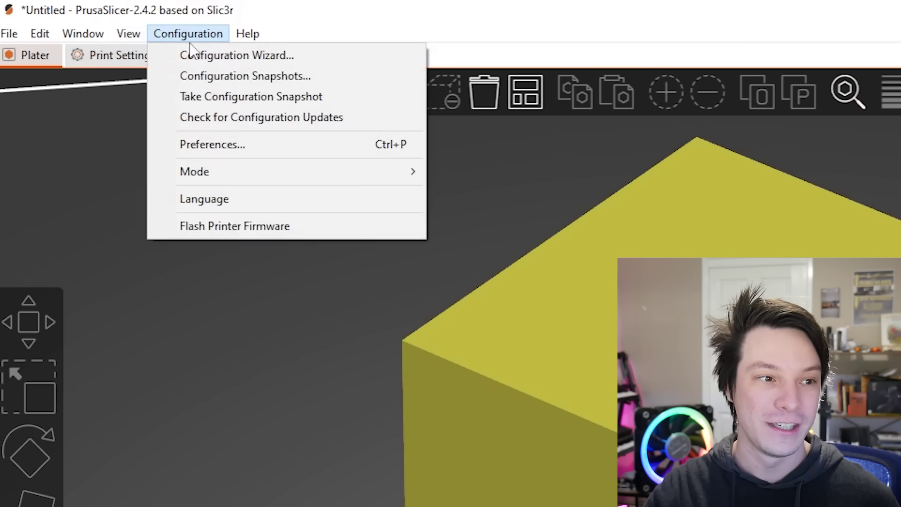
# Open the Configuration Wizard and review the available Prusa FFF, other-vendor, Artillery and Creality printer profiles.
pyautogui.click(214, 56)
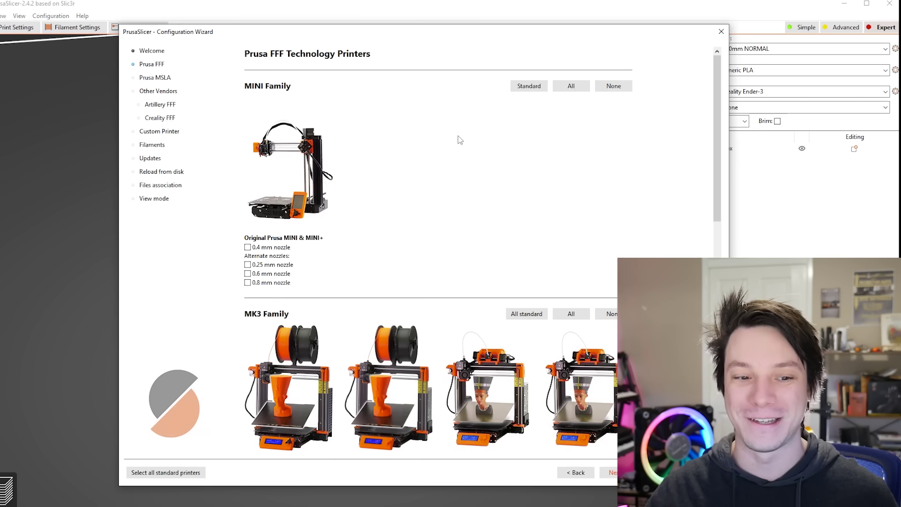
pyautogui.scroll(-3, 460, 140)
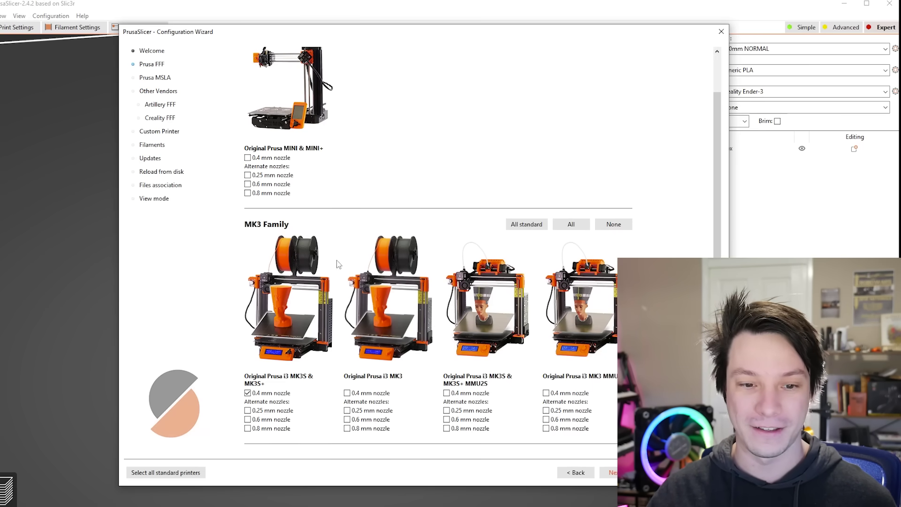
pyautogui.click(160, 94)
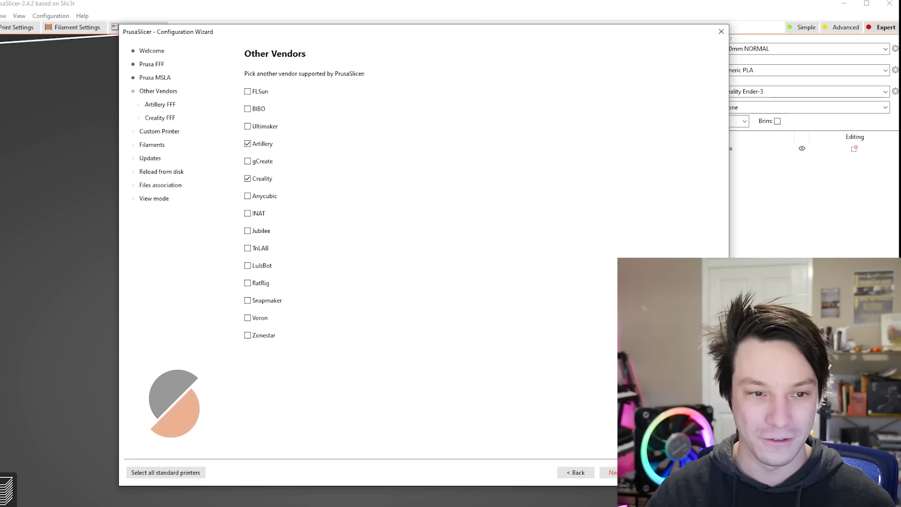
pyautogui.click(613, 472)
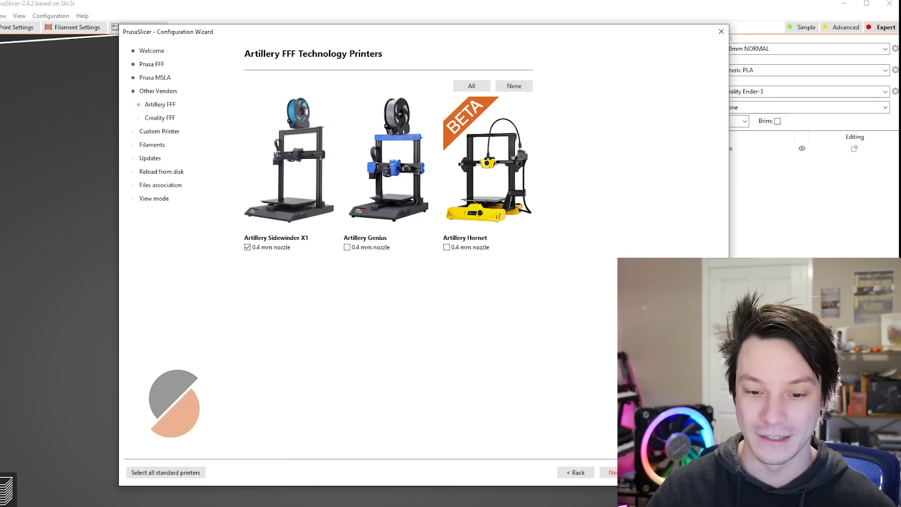
pyautogui.click(613, 472)
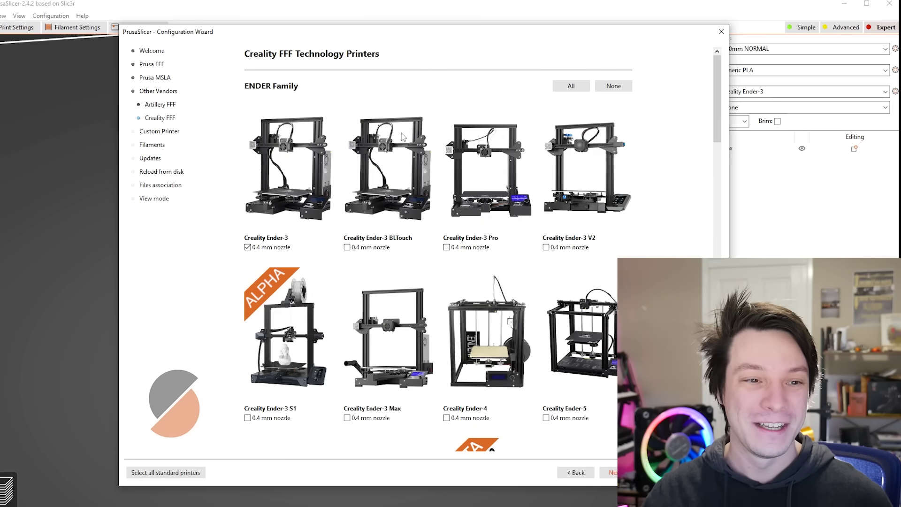
pyautogui.scroll(-1, 403, 137)
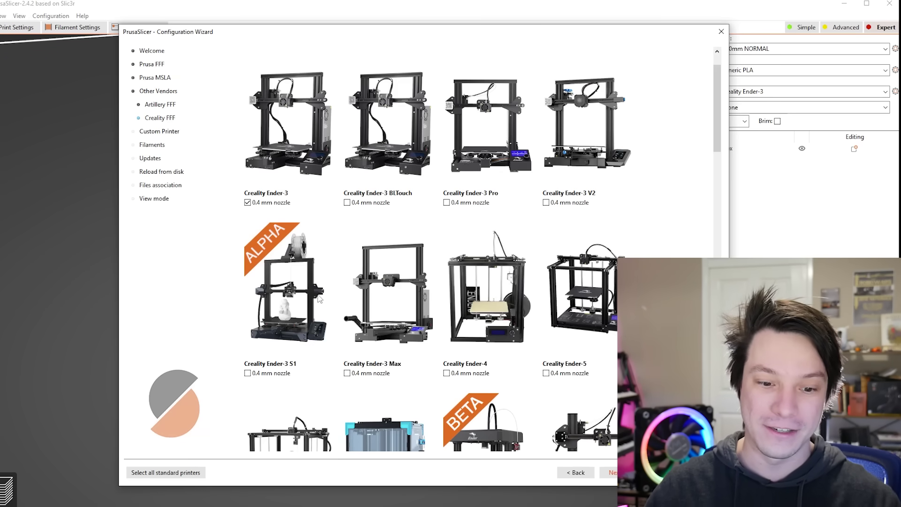
pyautogui.scroll(2, 319, 253)
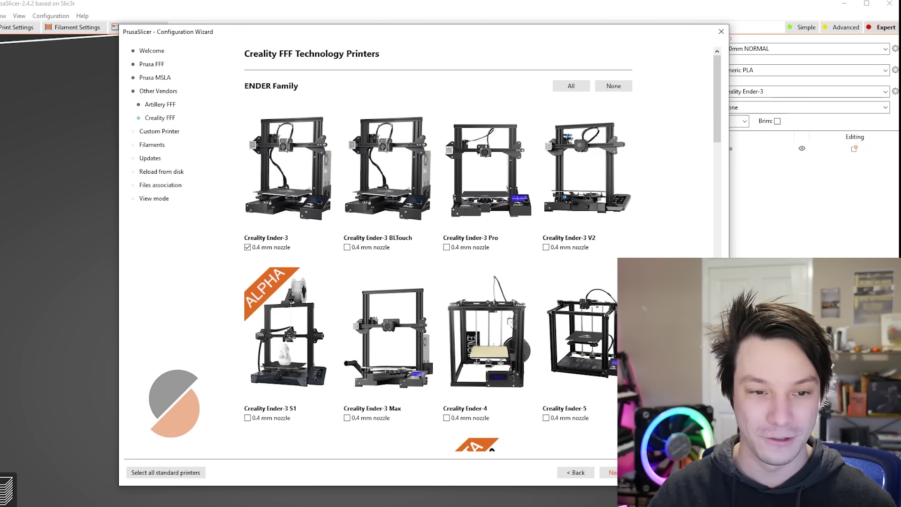
pyautogui.click(610, 472)
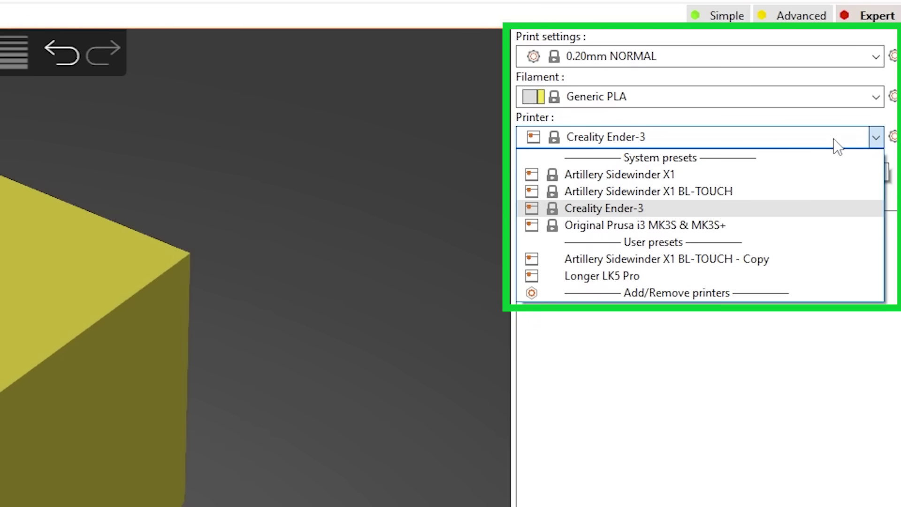
# Choose the Creality Ender-3 printer preset and the 0.20mm NORMAL print settings preset.
pyautogui.click(610, 208)
pyautogui.click(754, 57)
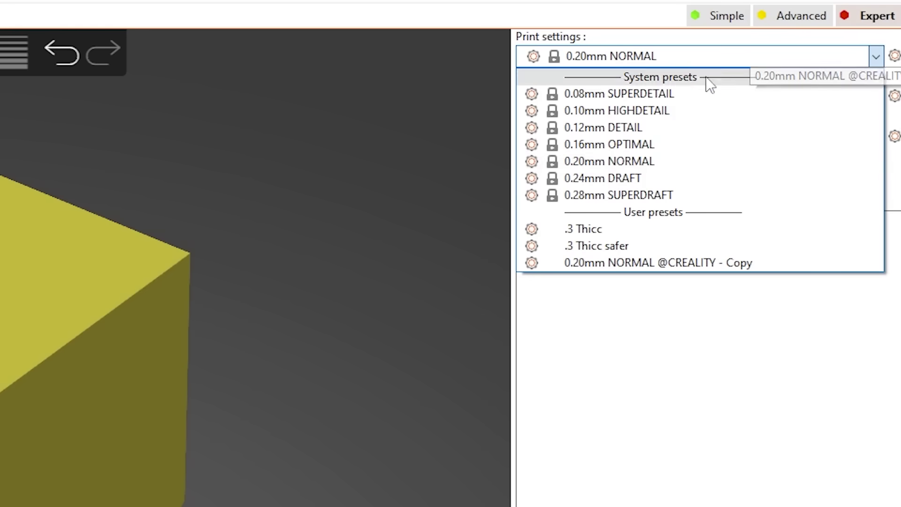
pyautogui.click(599, 161)
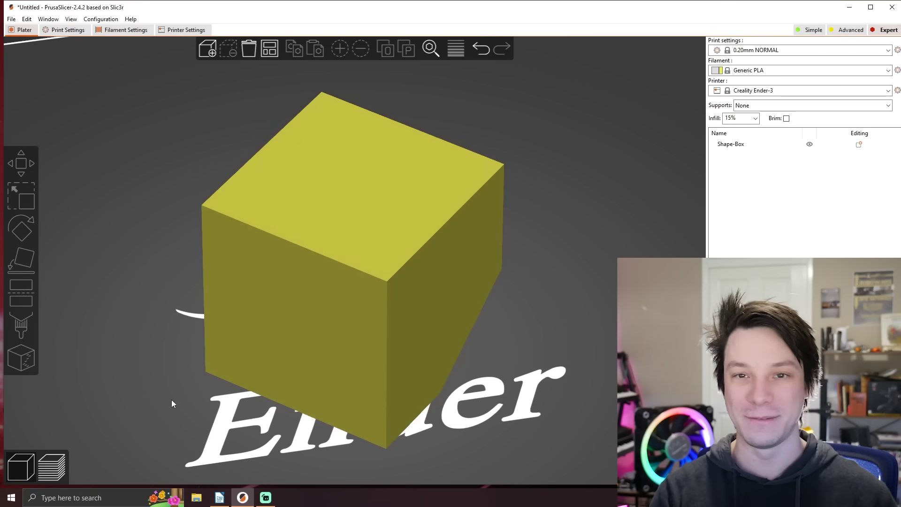
# Preview the sliced box and peel away its upper layers to examine the internal infill and perimeter walls.
pyautogui.moveTo(172, 402); pyautogui.dragTo(249, 386)
pyautogui.moveTo(238, 369); pyautogui.dragTo(255, 372, button='middle')
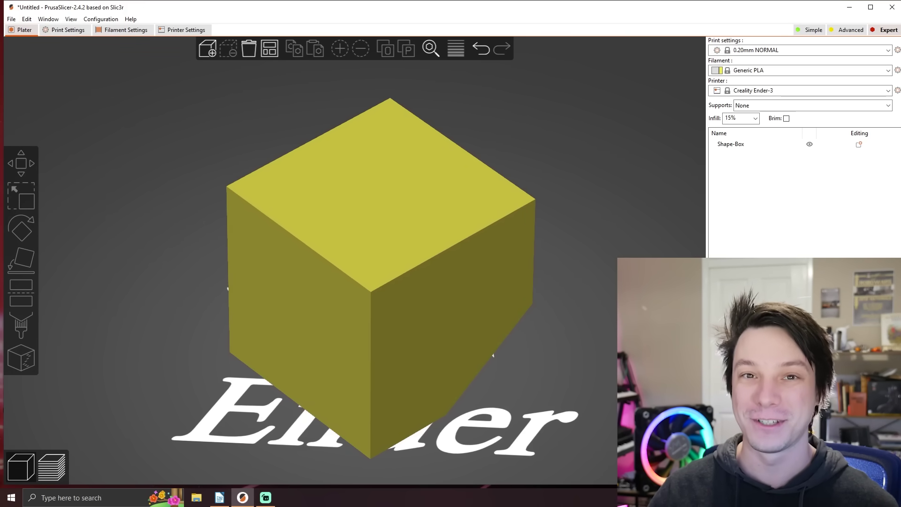
pyautogui.press('Tab')
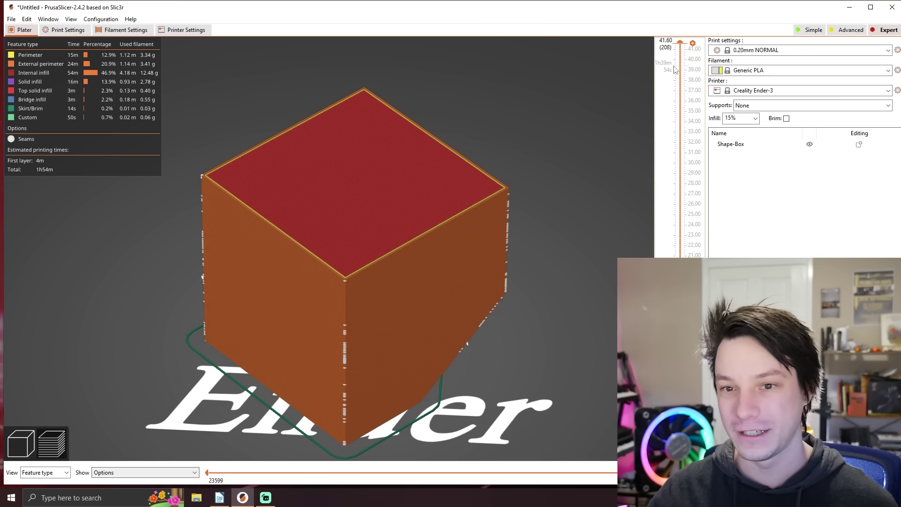
pyautogui.moveTo(680, 42); pyautogui.dragTo(684, 66)
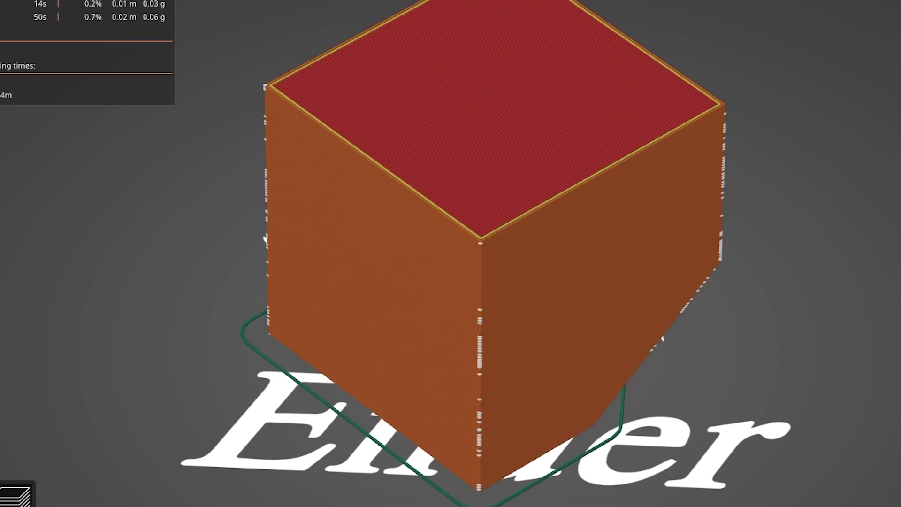
pyautogui.scroll(-10, 899, 303)
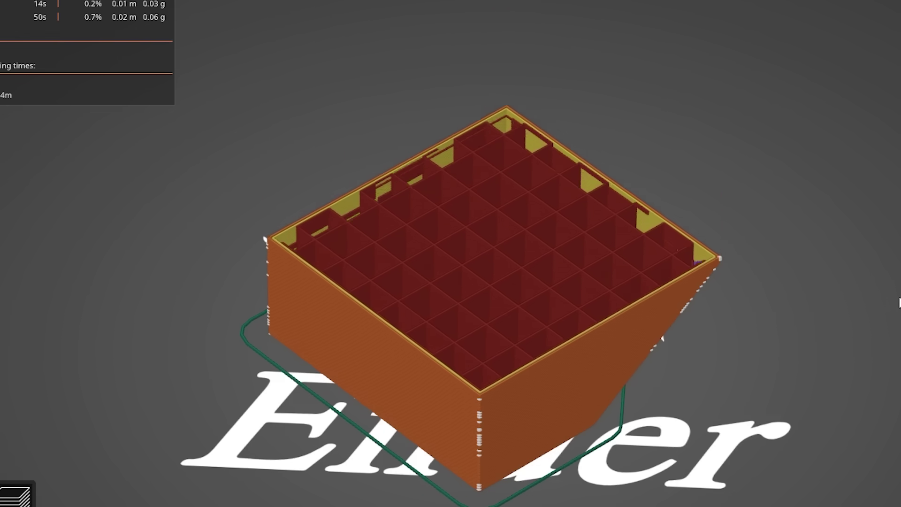
pyautogui.scroll(-5, 891, 356)
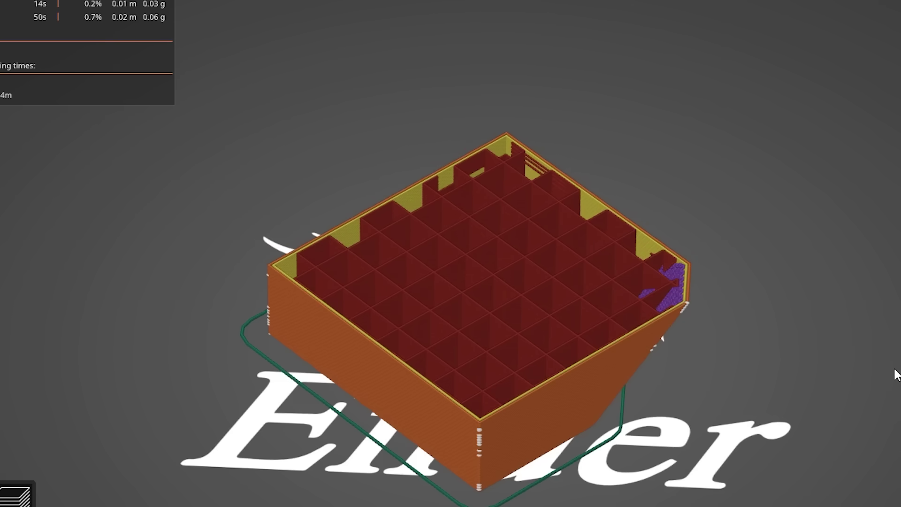
pyautogui.moveTo(897, 374); pyautogui.dragTo(841, 420)
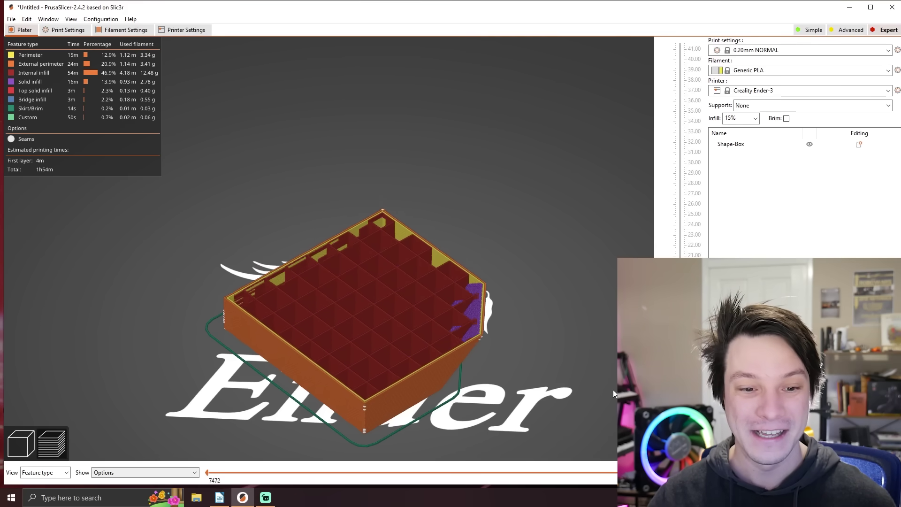
pyautogui.moveTo(613, 389); pyautogui.dragTo(572, 99)
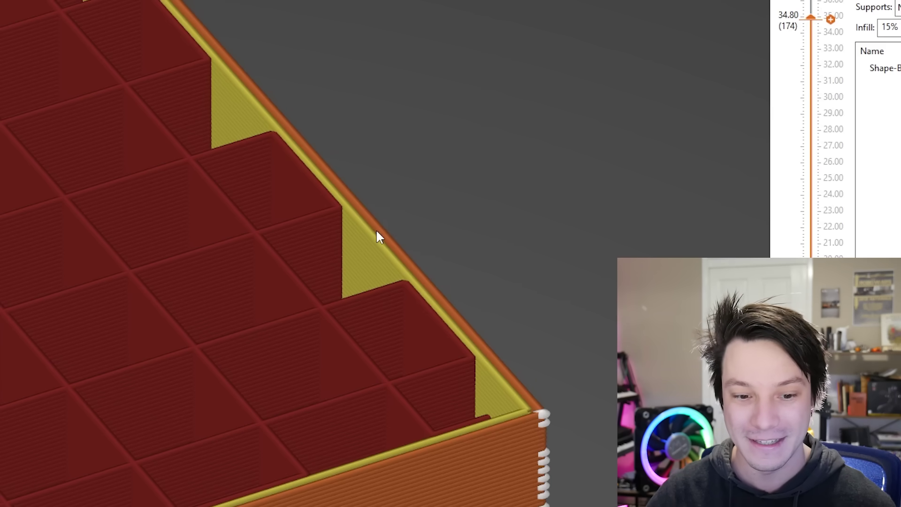
pyautogui.scroll(-8, 376, 229)
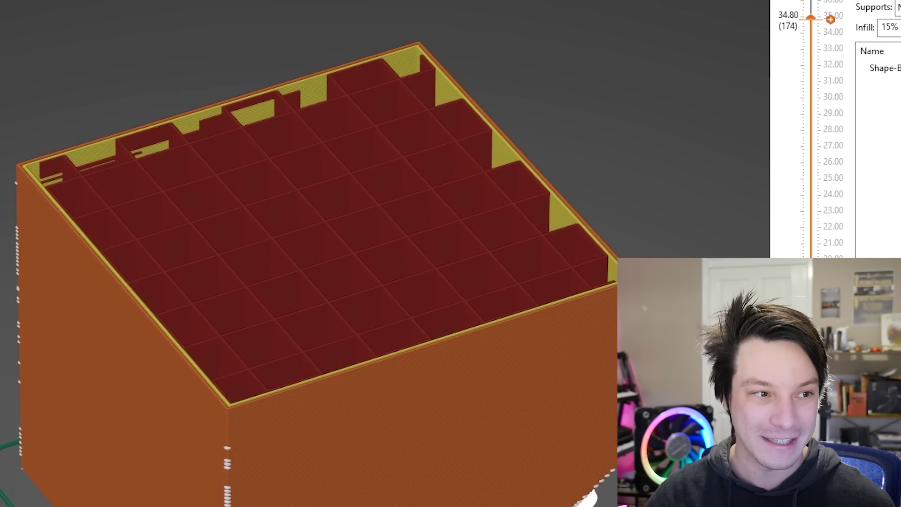
# Set the number of vertical shell perimeters to 3 in the print settings.
pyautogui.click(113, 49)
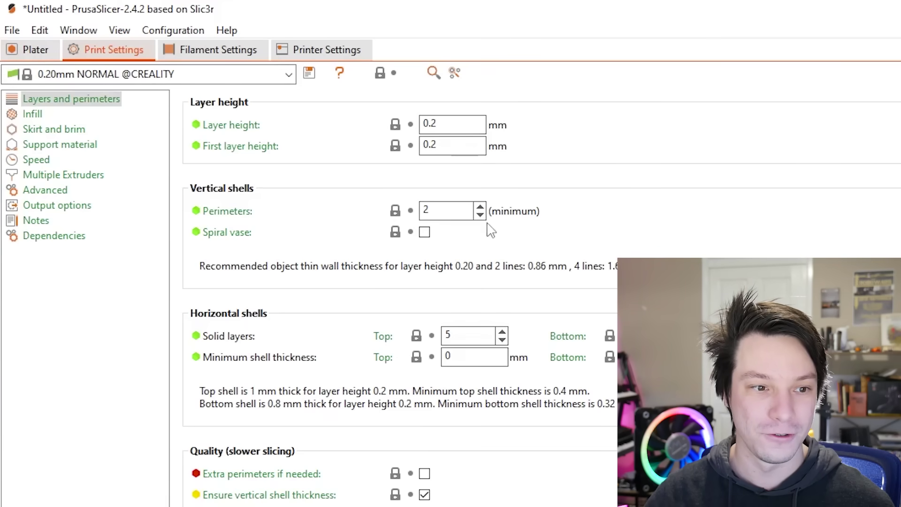
pyautogui.click(480, 207)
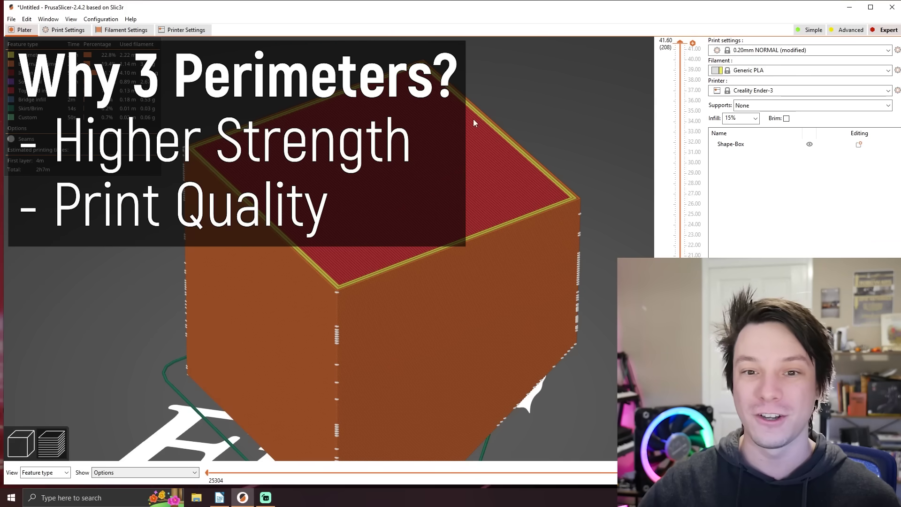
# Lower the box's layer preview to 31.80 mm and examine the thicker perimeter walls and grid infill from several angles.
pyautogui.moveTo(680, 42); pyautogui.dragTo(680, 168)
pyautogui.moveTo(610, 178); pyautogui.dragTo(349, 196)
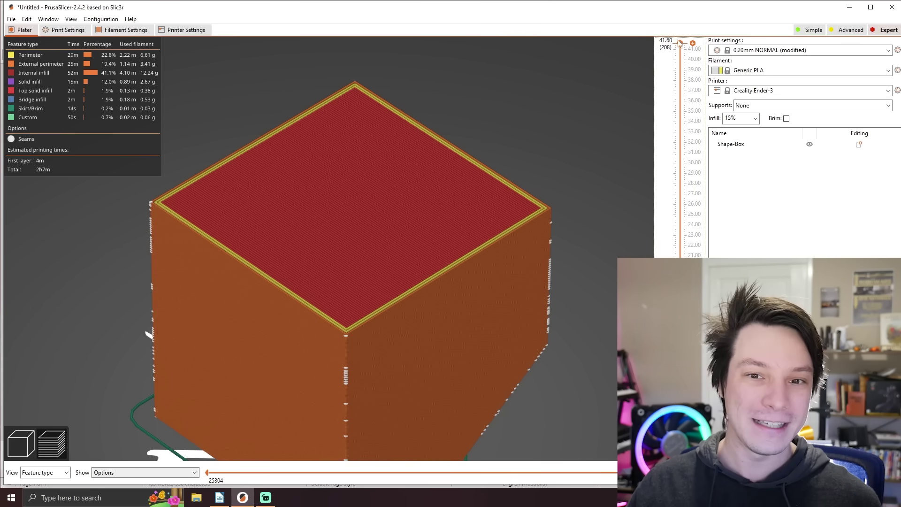
pyautogui.moveTo(680, 42); pyautogui.dragTo(659, 148)
pyautogui.moveTo(422, 160); pyautogui.dragTo(459, 180)
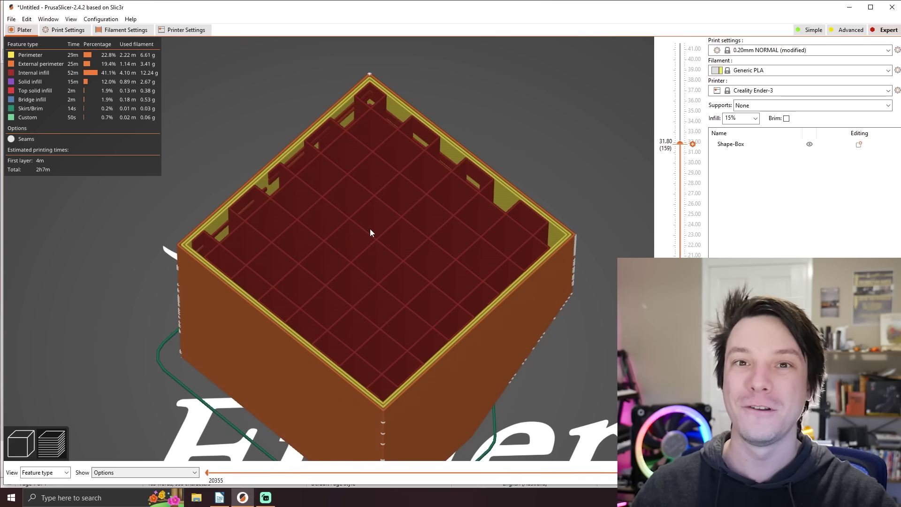
pyautogui.moveTo(370, 233); pyautogui.dragTo(343, 221)
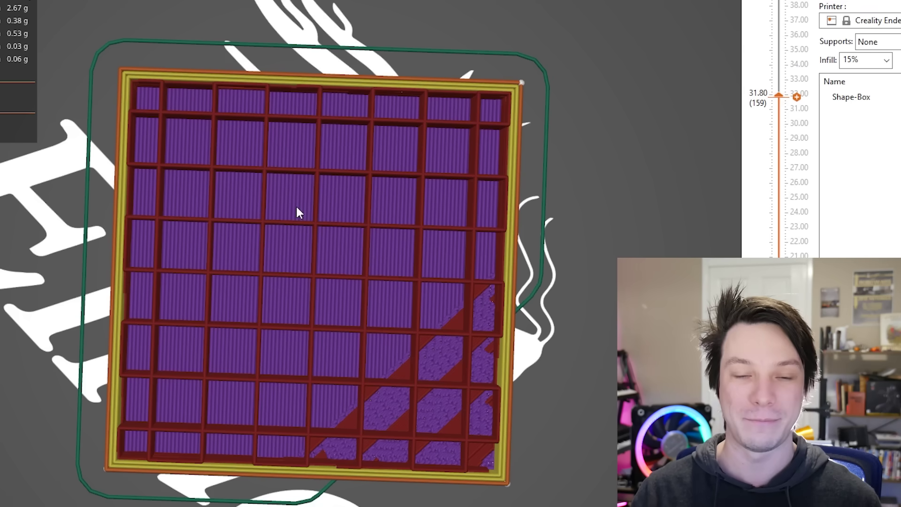
pyautogui.moveTo(258, 196); pyautogui.dragTo(289, 159)
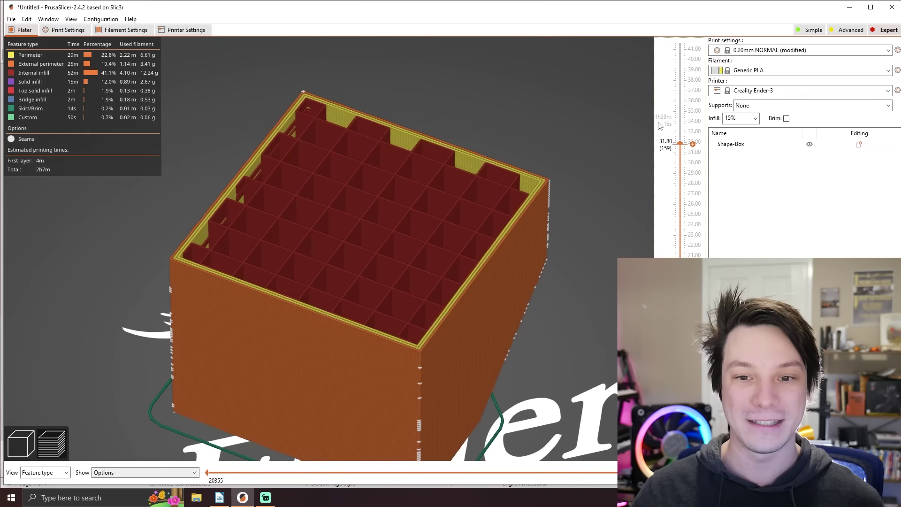
pyautogui.moveTo(438, 176); pyautogui.dragTo(413, 169)
# Change the infill's fill pattern to Cubic in the print settings.
pyautogui.click(52, 32)
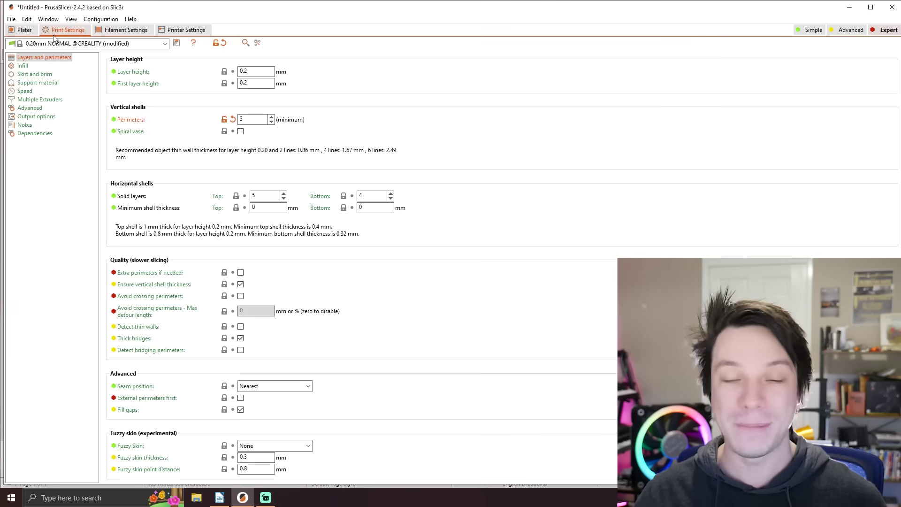
pyautogui.click(23, 65)
pyautogui.click(309, 83)
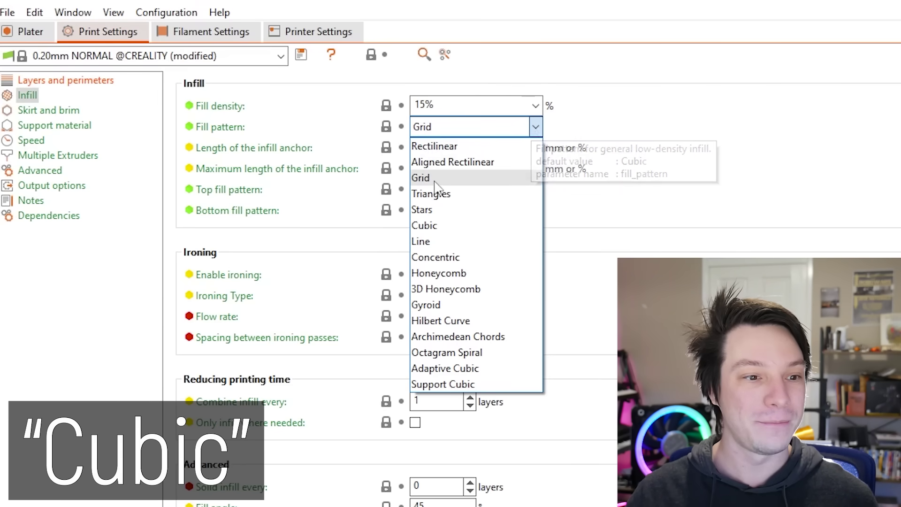
pyautogui.click(459, 226)
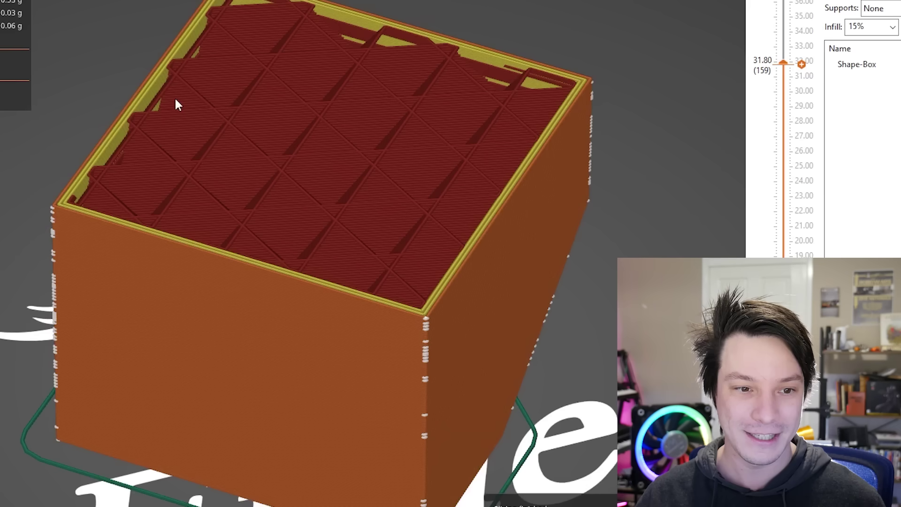
# Examine the box's cubic infill around layer 158 from several angles and restore the full layer preview.
pyautogui.moveTo(174, 100); pyautogui.dragTo(172, 167)
pyautogui.scroll(3, 389, 81)
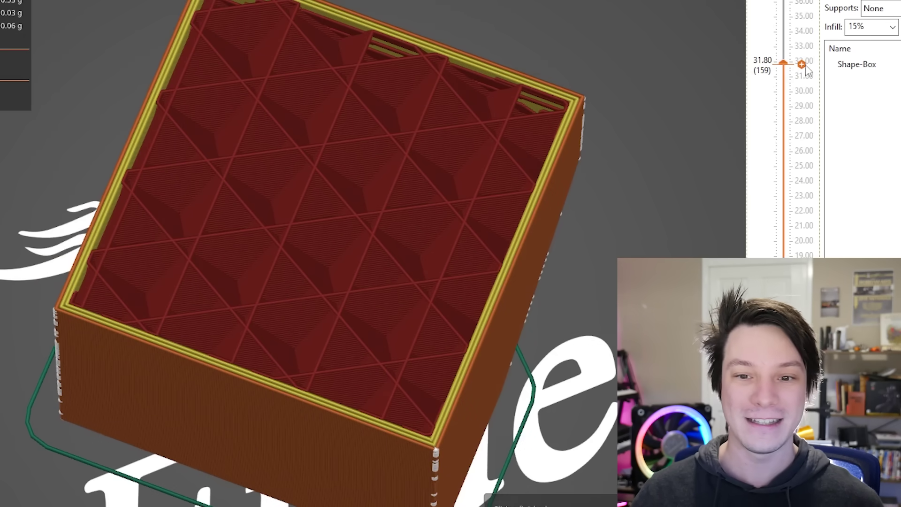
pyautogui.moveTo(786, 68); pyautogui.dragTo(761, 70)
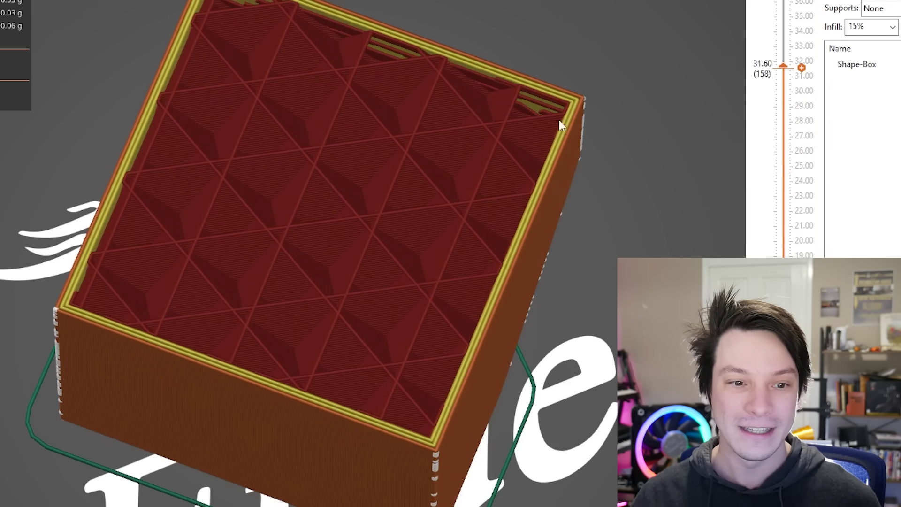
pyautogui.moveTo(403, 155); pyautogui.dragTo(436, 140)
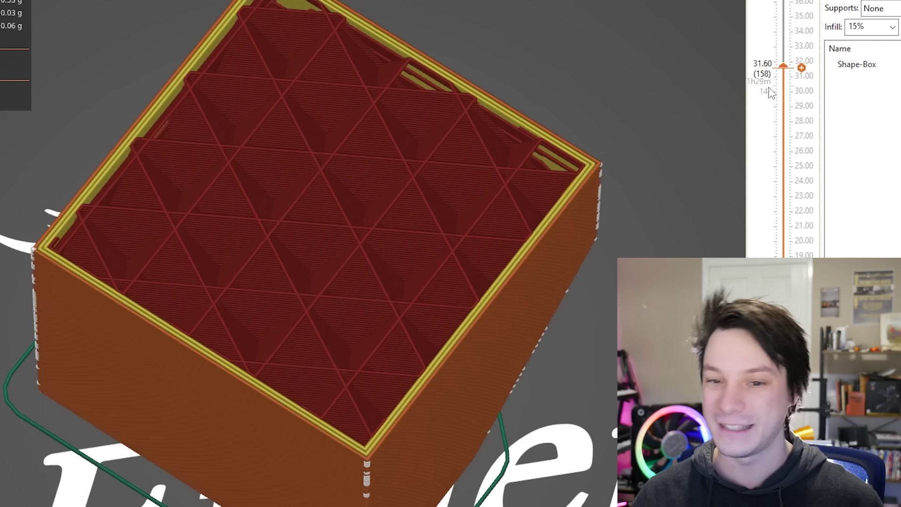
pyautogui.moveTo(787, 74); pyautogui.dragTo(786, 2)
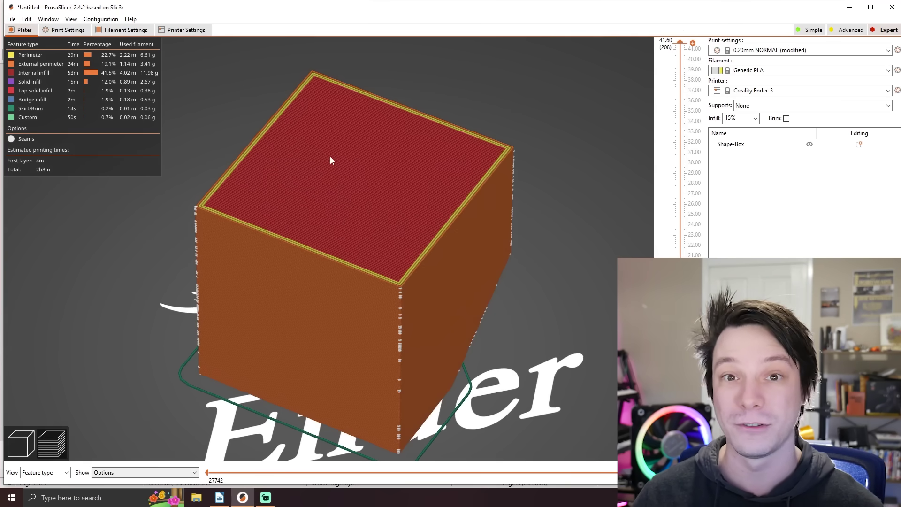
# Change the infill's fill pattern to Support Cubic in the print settings.
pyautogui.click(54, 32)
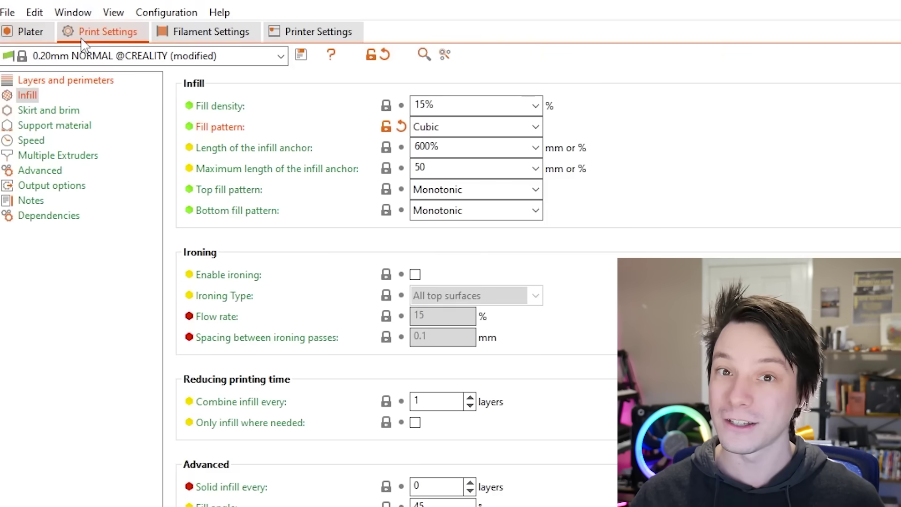
pyautogui.click(527, 132)
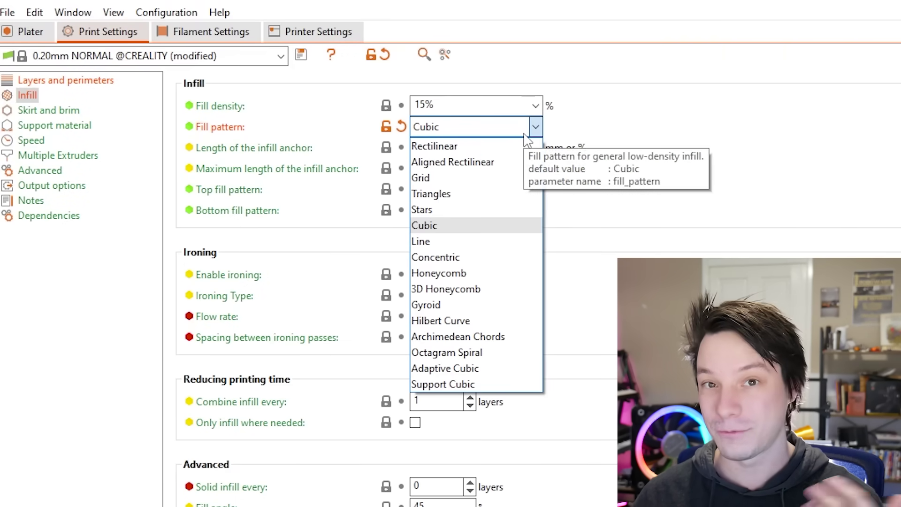
pyautogui.click(448, 384)
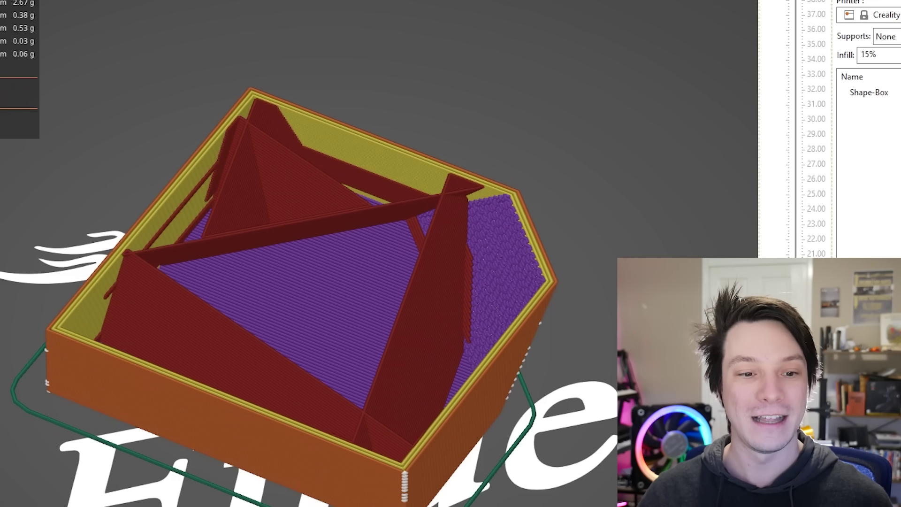
# Examine how the box's support cubic infill builds up at different layer heights in the sliced preview.
pyautogui.moveTo(801, 417); pyautogui.dragTo(805, 227)
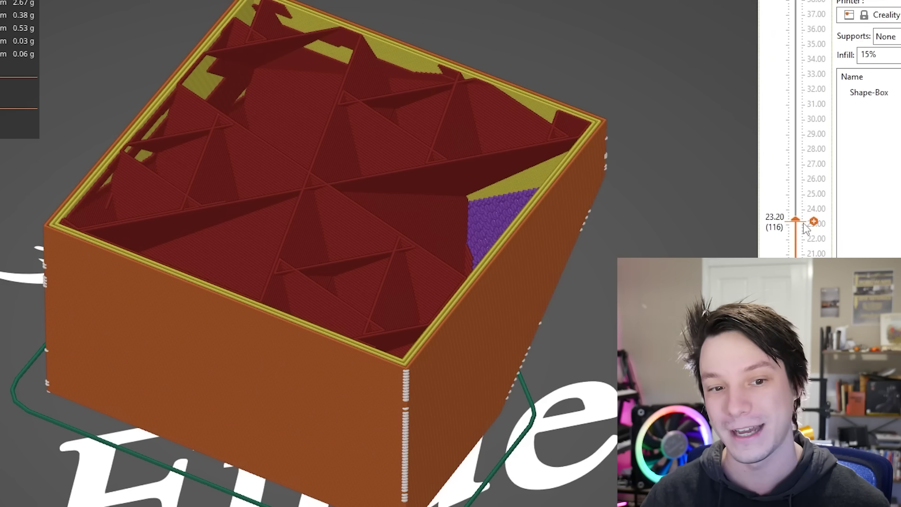
pyautogui.moveTo(806, 227); pyautogui.dragTo(826, 3)
pyautogui.moveTo(447, 2); pyautogui.dragTo(454, 156, button='right')
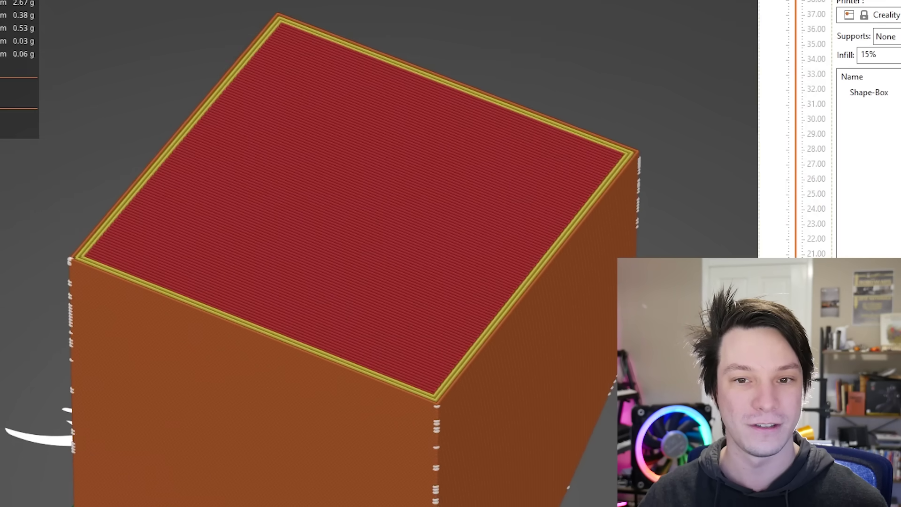
pyautogui.moveTo(795, 2)
pyautogui.mouseDown()
pyautogui.moveTo(792, 114)
pyautogui.moveTo(792, 3)
pyautogui.mouseUp()
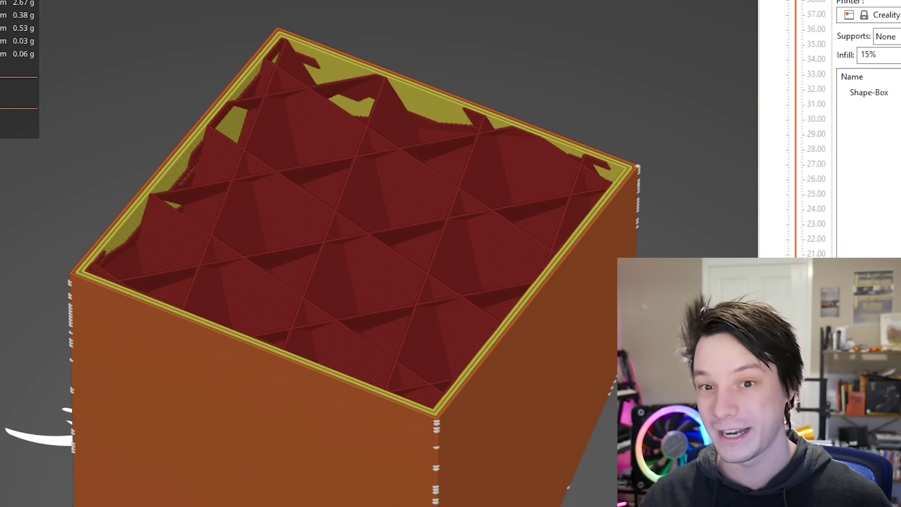
pyautogui.moveTo(601, 116); pyautogui.dragTo(569, 137, button='right')
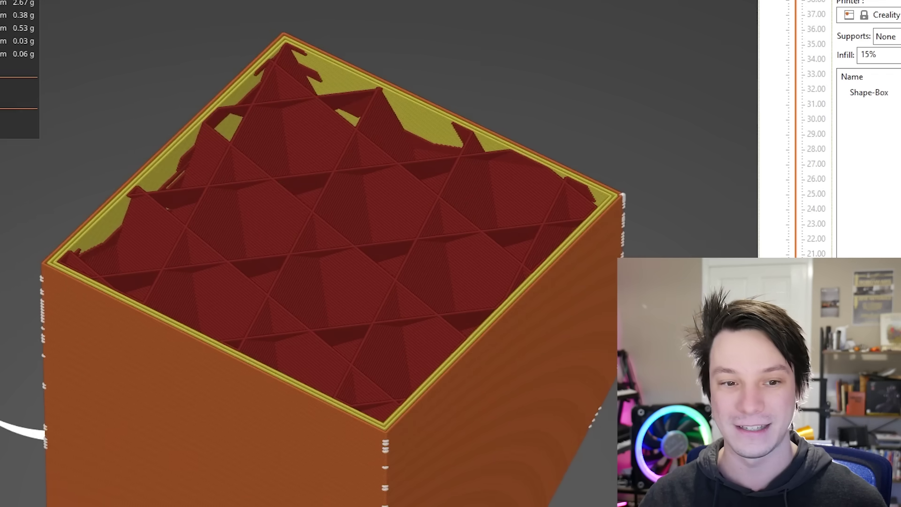
pyautogui.press('Up')
pyautogui.press('Up')
pyautogui.press('Up')
pyautogui.press('Up')
pyautogui.press('Up')
pyautogui.press('Up')
pyautogui.press('Up')
pyautogui.press('Up')
pyautogui.moveTo(600, 117); pyautogui.dragTo(325, 203)
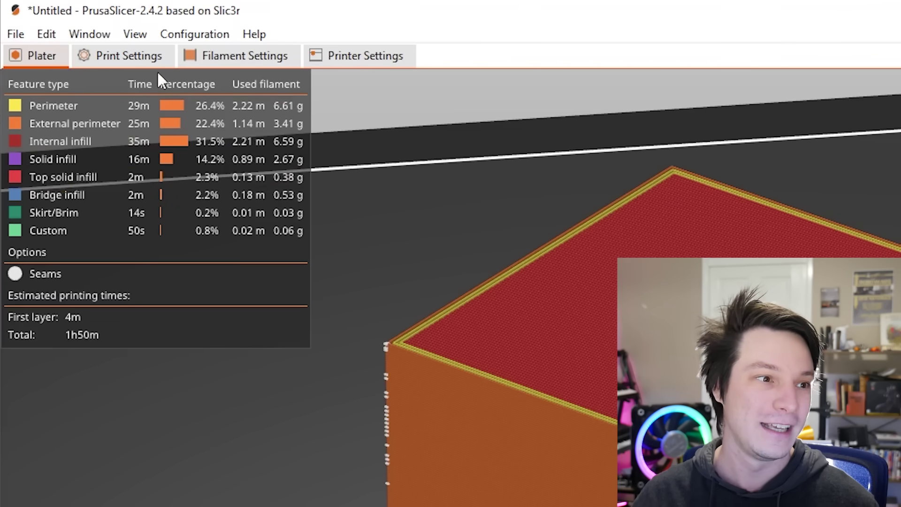
# Set the elephant foot compensation to 0.3 mm in the advanced slicing settings.
pyautogui.click(131, 56)
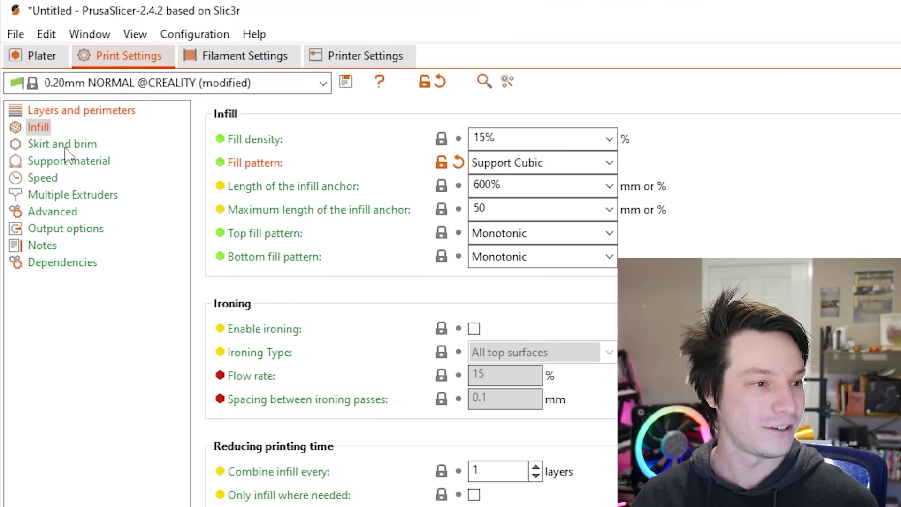
pyautogui.click(70, 212)
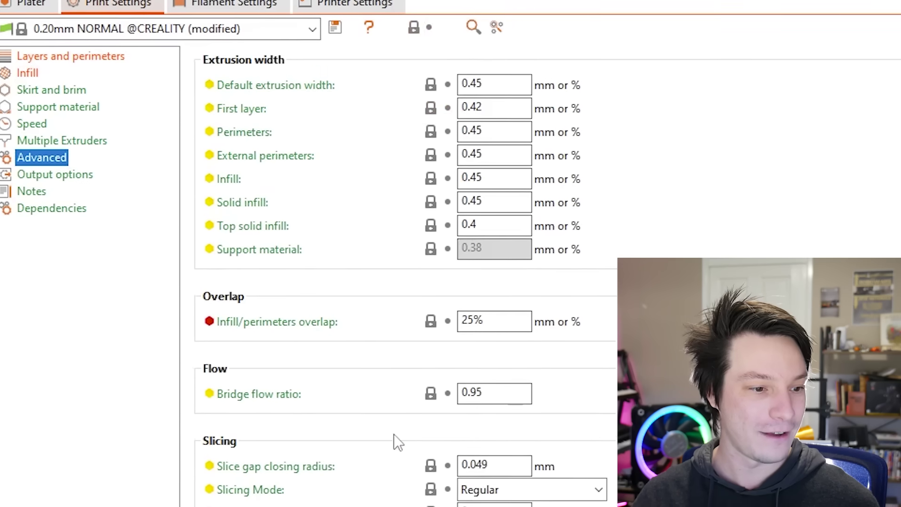
pyautogui.click(461, 412)
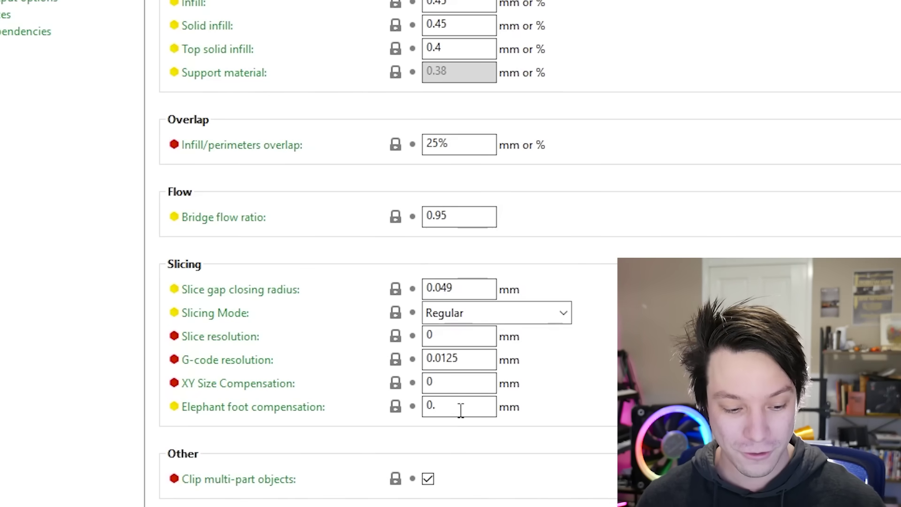
pyautogui.write('3')
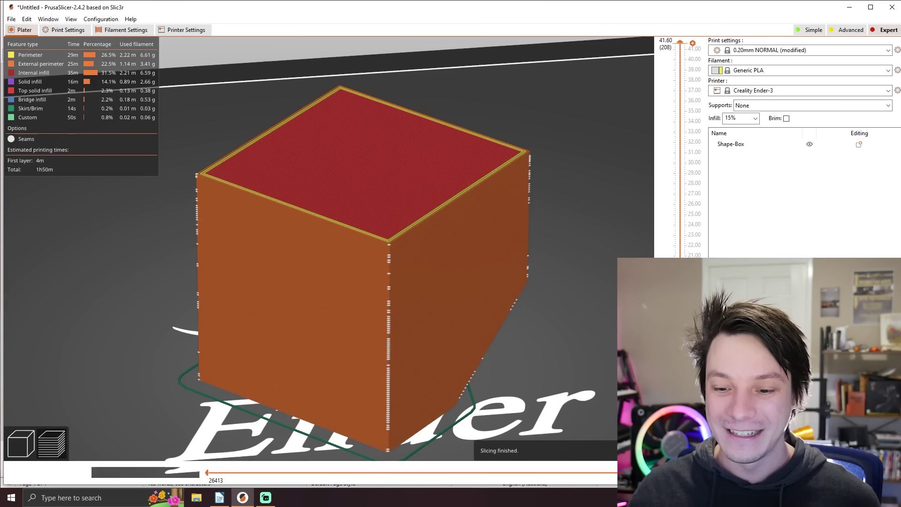
# Lower the box's layer preview to the first layer and examine its outline up close.
pyautogui.moveTo(486, 290); pyautogui.dragTo(495, 255, button='right')
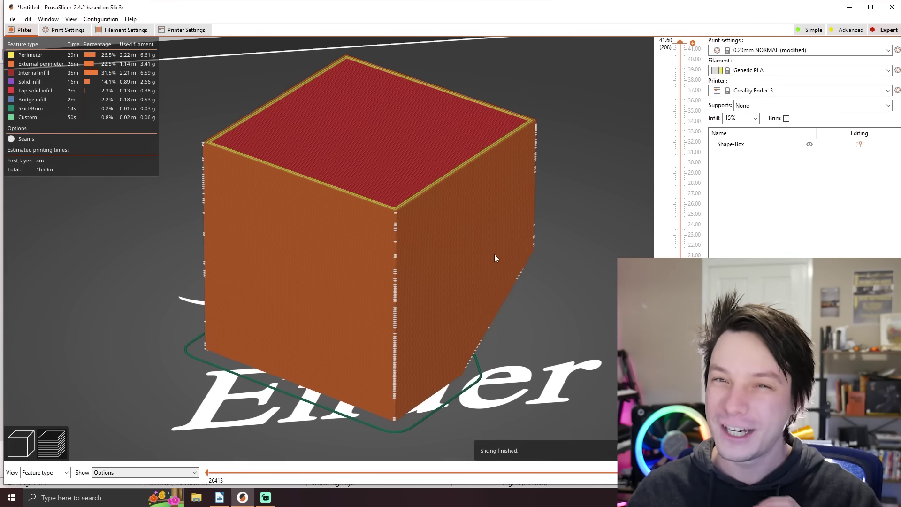
pyautogui.moveTo(680, 43); pyautogui.dragTo(680, 474)
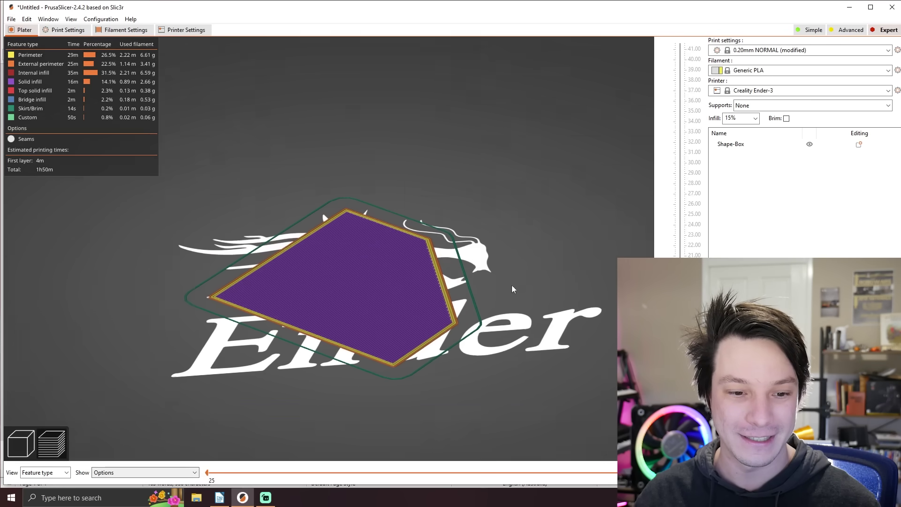
pyautogui.scroll(5, 469, 155)
pyautogui.moveTo(512, 285); pyautogui.dragTo(458, 249)
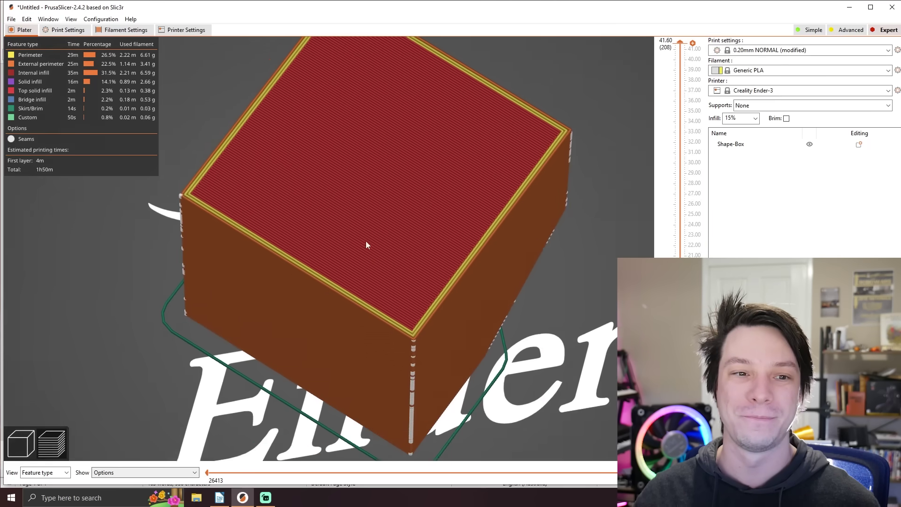
# Examine the seam marks on the sliced box and on the sliced sphere.
pyautogui.moveTo(366, 244); pyautogui.dragTo(372, 313)
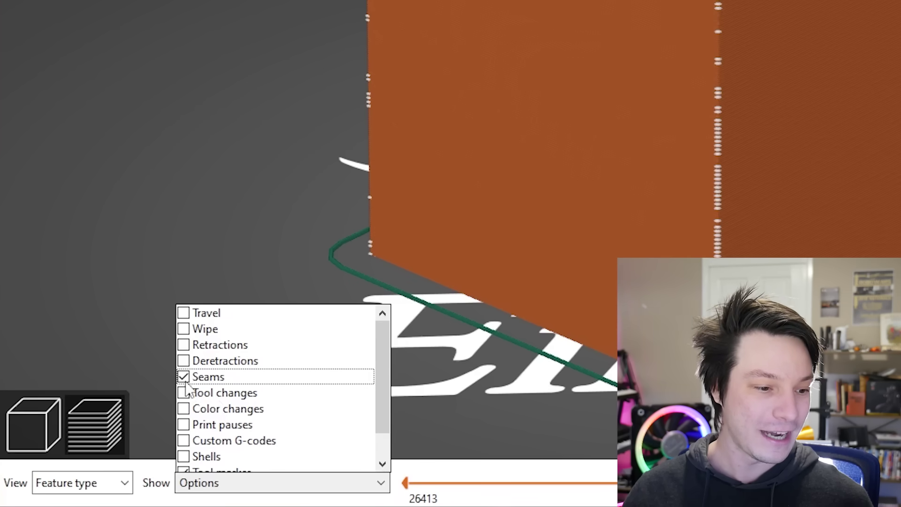
pyautogui.scroll(3, 247, 161)
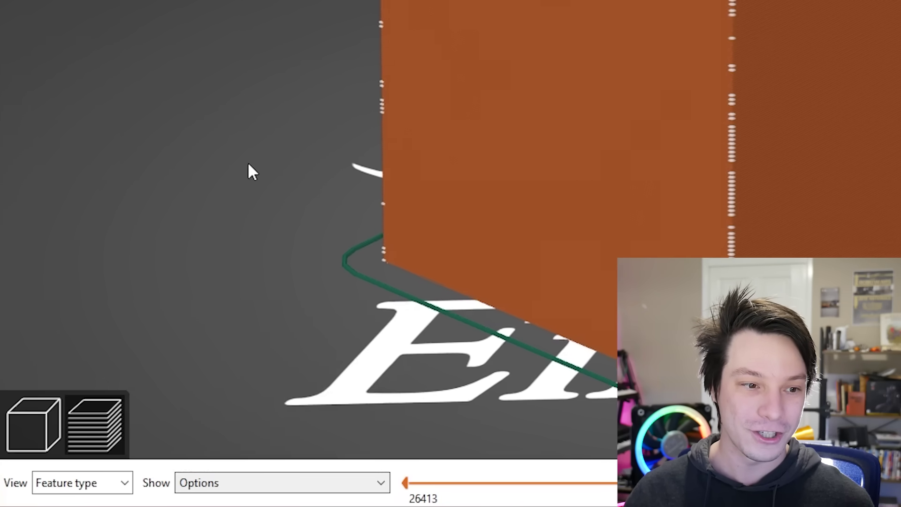
pyautogui.moveTo(284, 201); pyautogui.dragTo(375, 368)
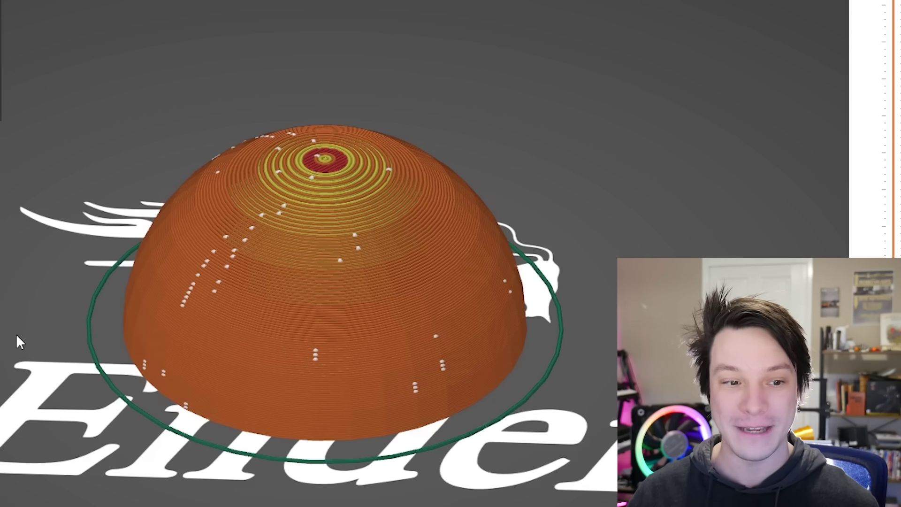
pyautogui.moveTo(19, 333); pyautogui.dragTo(11, 305)
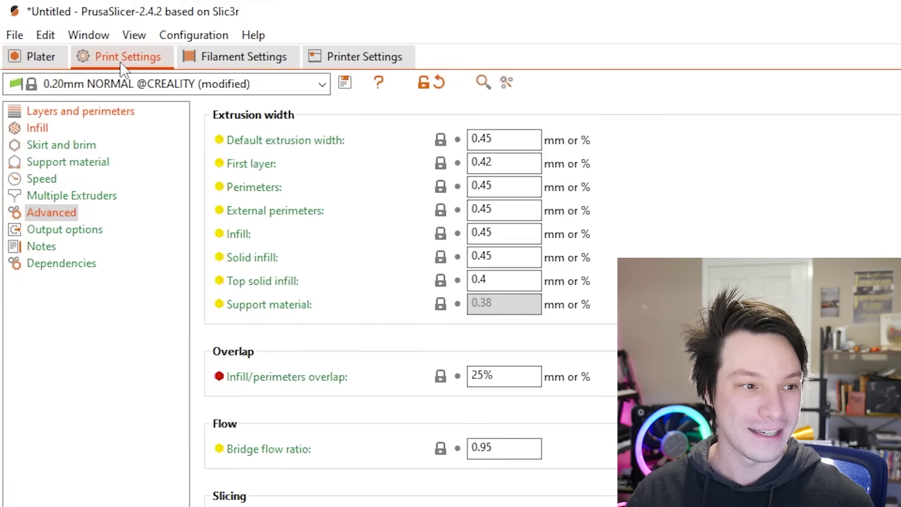
# Set the seam position to Aligned in the layers and perimeters settings.
pyautogui.click(82, 112)
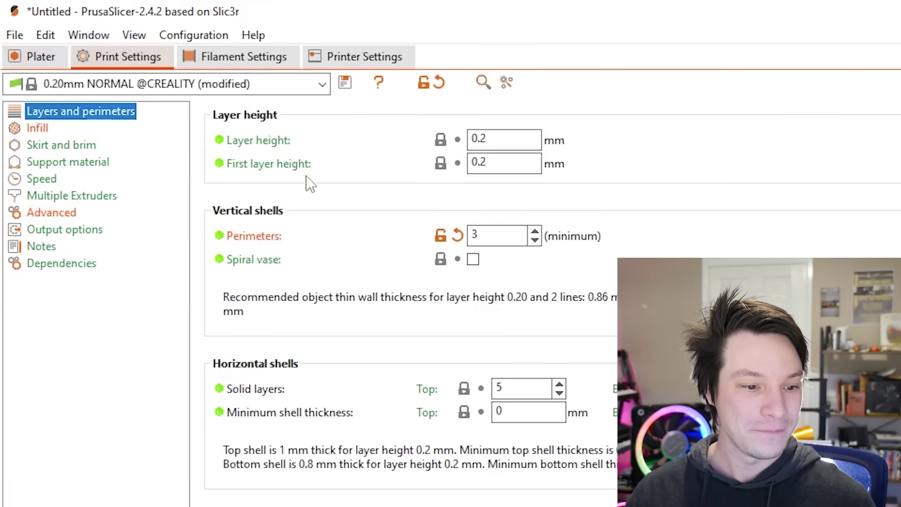
pyautogui.click(461, 319)
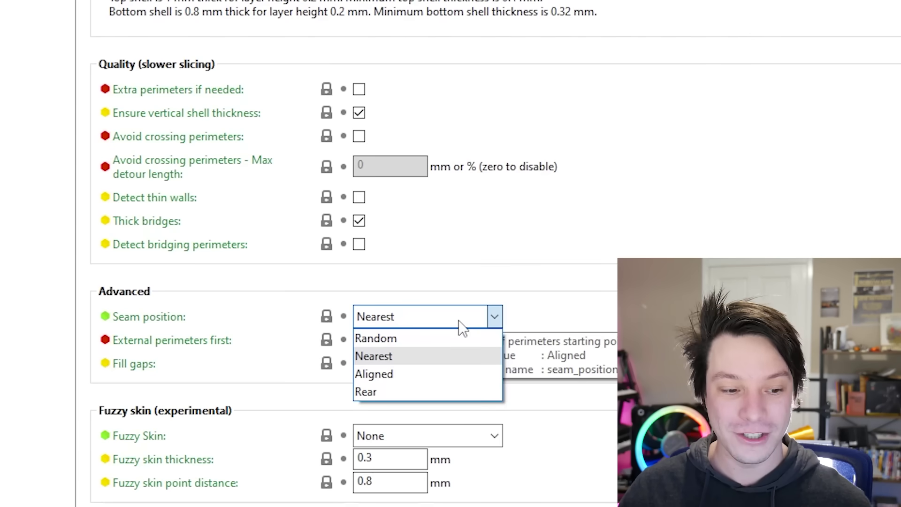
pyautogui.click(398, 380)
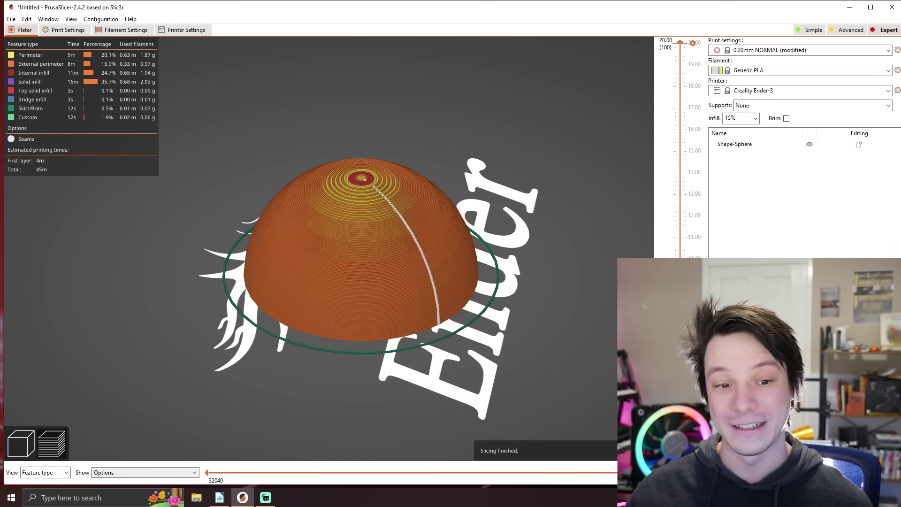
# Examine the aligned seam line on the sliced sphere from several angles.
pyautogui.moveTo(528, 226); pyautogui.dragTo(88, 267)
pyautogui.scroll(2, 184, 234)
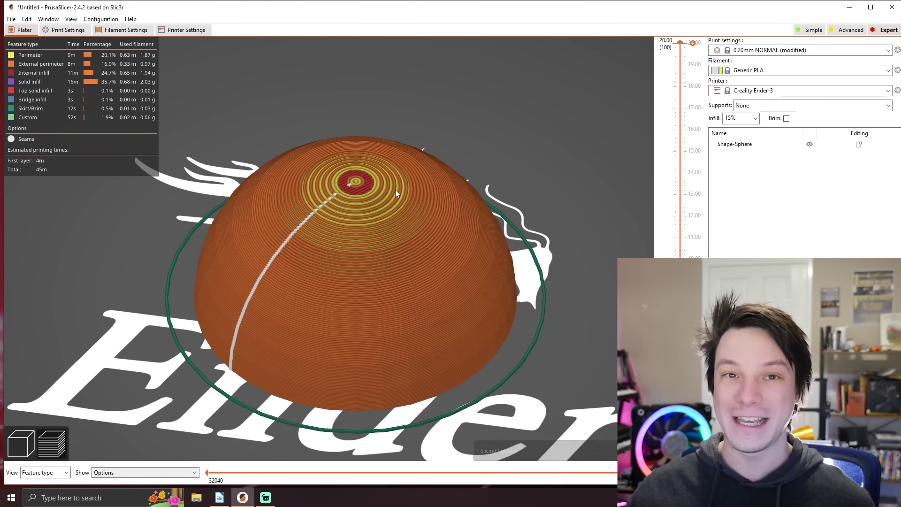
pyautogui.moveTo(211, 372); pyautogui.dragTo(150, 365)
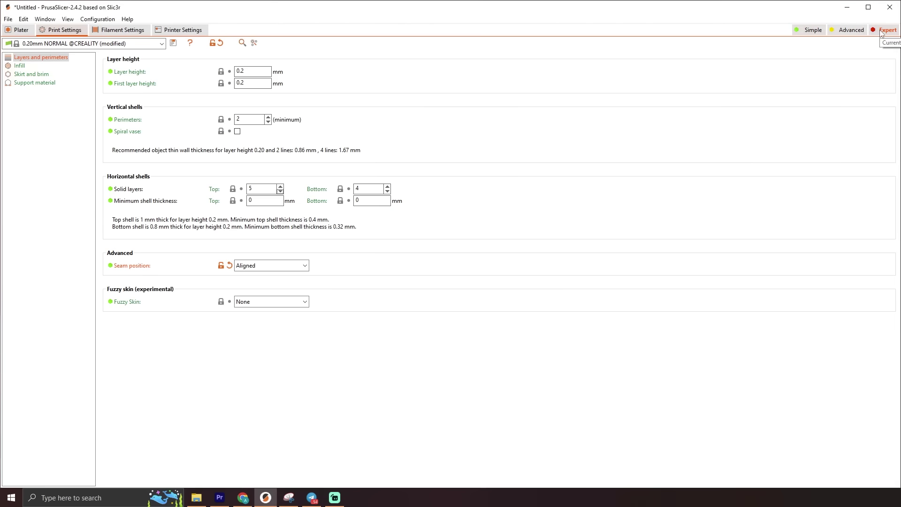
# Switch the settings display to Expert mode.
pyautogui.click(881, 31)
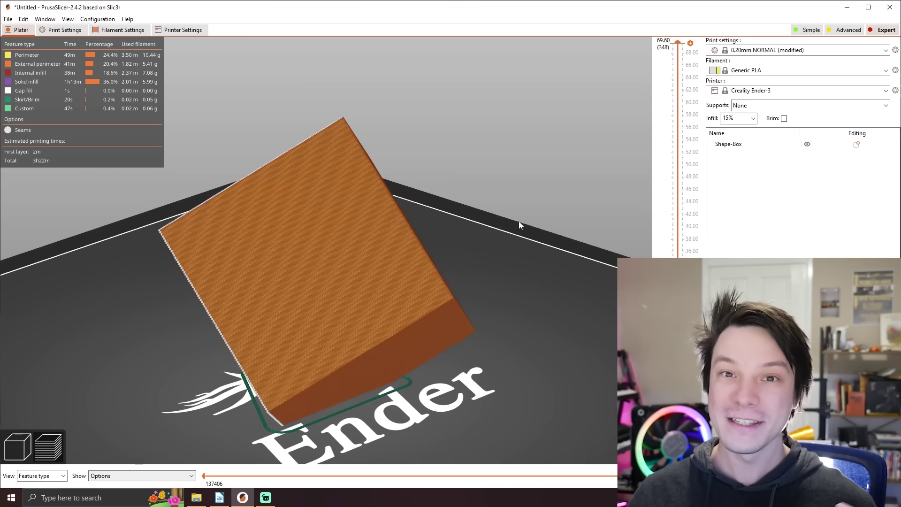
# Examine the sloped outer walls and edge seams of the tilted box in the sliced preview.
pyautogui.moveTo(519, 221); pyautogui.dragTo(526, 238)
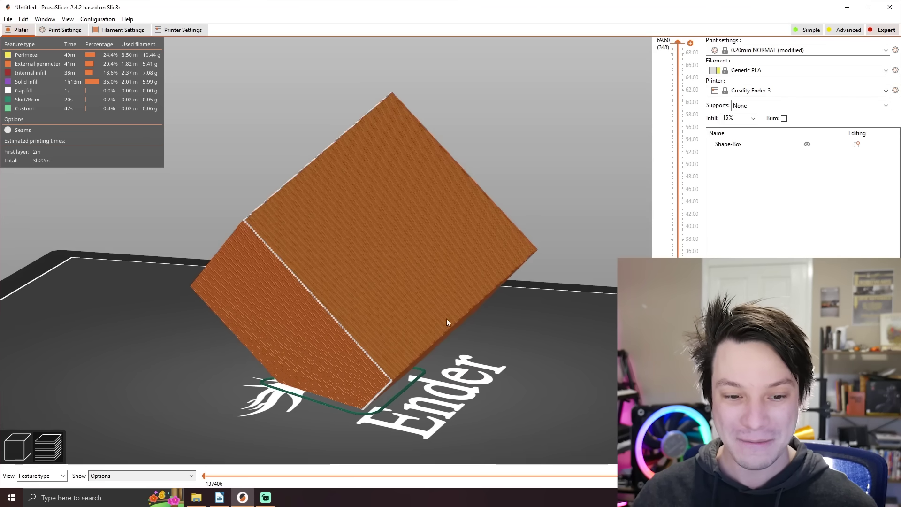
pyautogui.moveTo(447, 322); pyautogui.dragTo(446, 349)
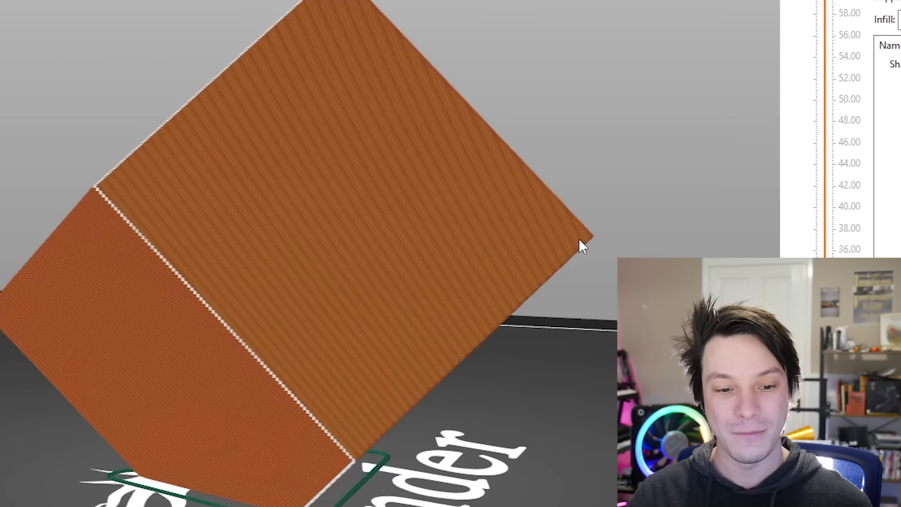
pyautogui.moveTo(580, 240); pyautogui.dragTo(583, 249)
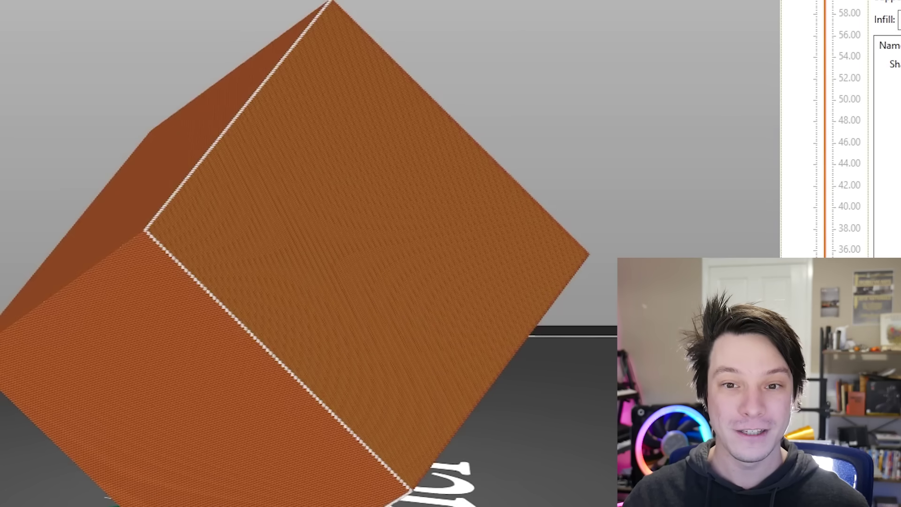
# Lower the tilted box's layer preview and step up through the layers to examine the solid infill behind its sloped walls.
pyautogui.moveTo(825, 1); pyautogui.dragTo(573, 374)
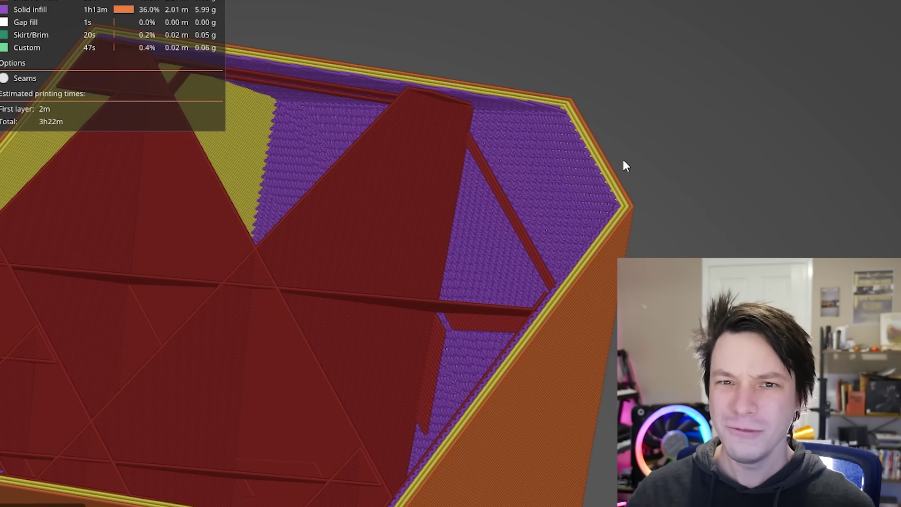
pyautogui.moveTo(657, 305); pyautogui.dragTo(622, 204)
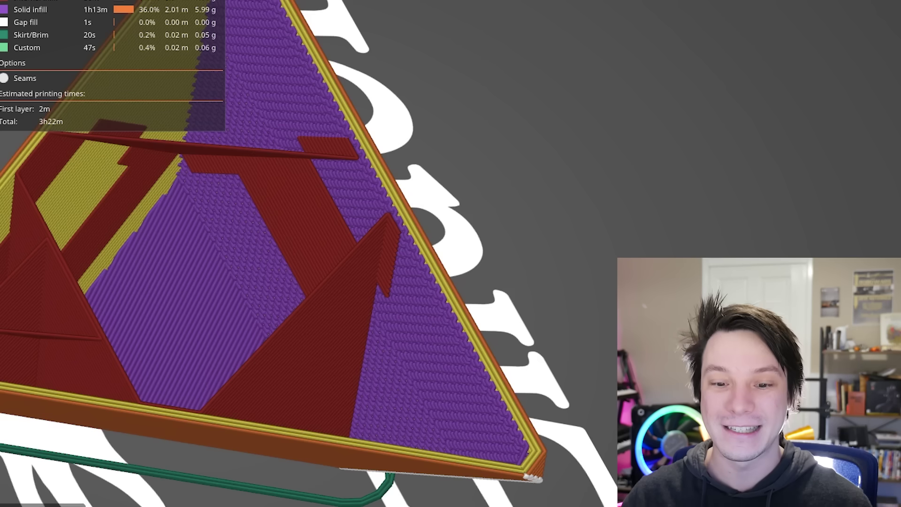
pyautogui.press('Up')
pyautogui.press('Up')
pyautogui.press('Up')
pyautogui.press('Up')
pyautogui.press('Up')
pyautogui.press('Up')
pyautogui.press('Up')
pyautogui.press('Up')
pyautogui.press('Up')
pyautogui.press('Up')
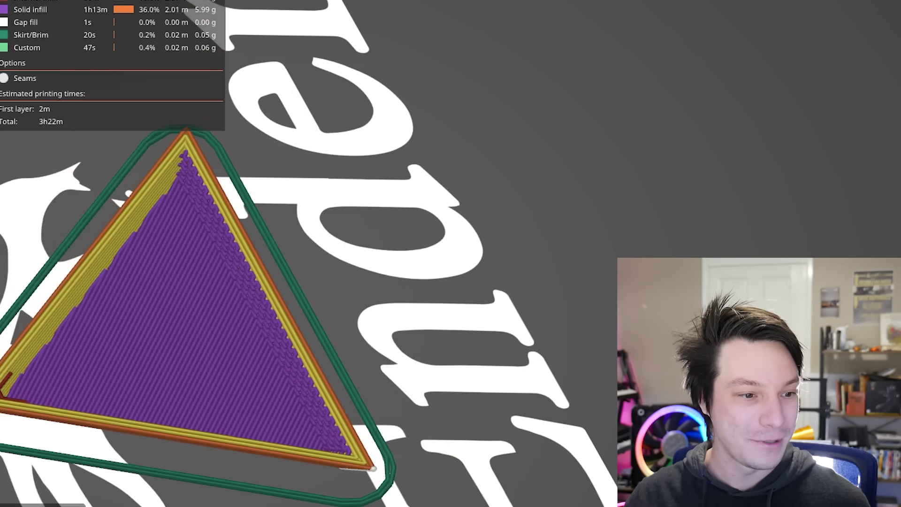
pyautogui.press('Up')
pyautogui.press('Up')
pyautogui.press('Up')
pyautogui.press('Up')
pyautogui.press('Up')
pyautogui.press('Up')
pyautogui.press('Up')
pyautogui.press('Up')
pyautogui.press('Up')
pyautogui.press('Up')
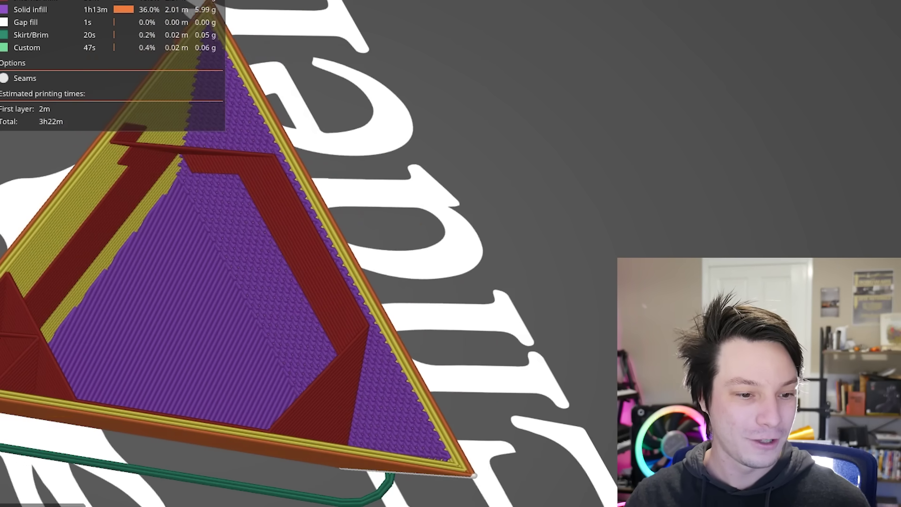
pyautogui.press('Up')
pyautogui.press('Up')
pyautogui.press('Up')
pyautogui.press('Up')
pyautogui.press('Up')
pyautogui.press('Up')
pyautogui.press('Up')
pyautogui.press('Up')
pyautogui.press('Up')
pyautogui.press('Up')
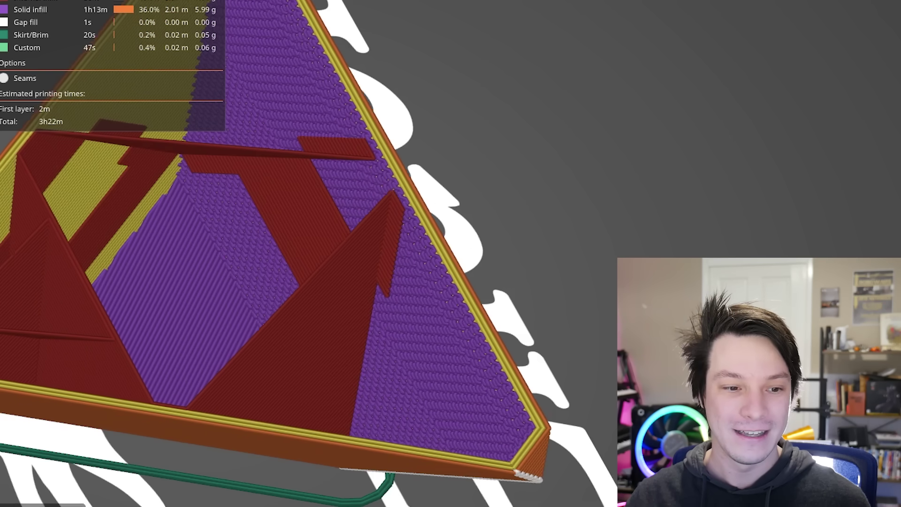
pyautogui.press('Up')
pyautogui.press('Up')
pyautogui.press('Up')
pyautogui.press('Up')
pyautogui.press('Up')
pyautogui.press('Up')
pyautogui.press('Up')
pyautogui.press('Up')
pyautogui.press('Up')
pyautogui.press('Up')
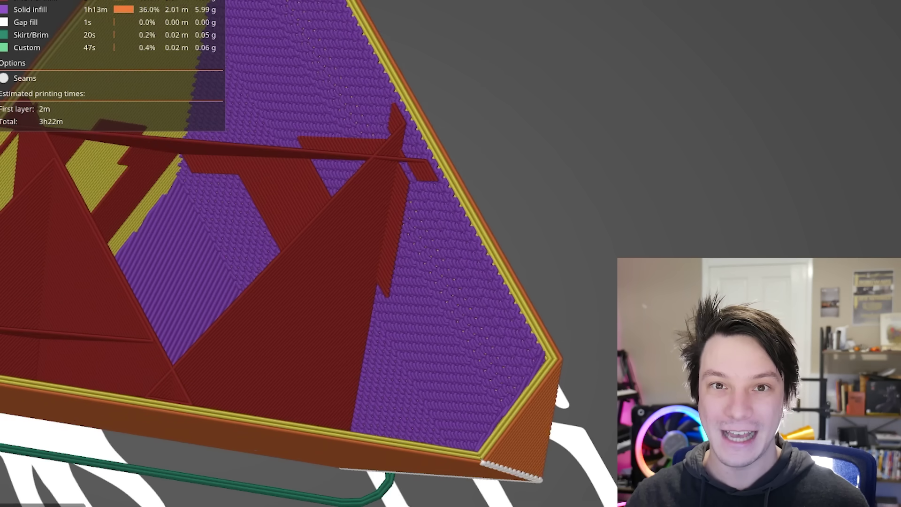
pyautogui.press('Up')
pyautogui.press('Up')
pyautogui.press('Up')
pyautogui.press('Up')
pyautogui.press('Up')
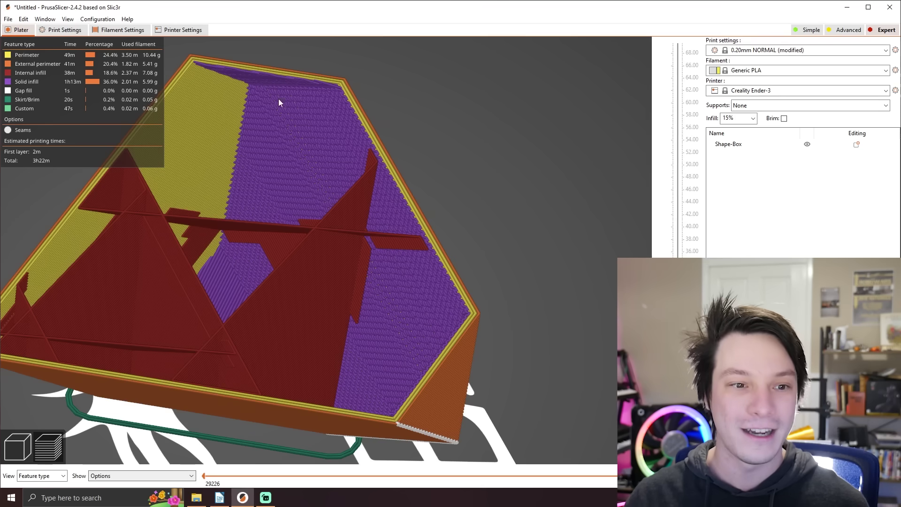
# Continue up the box's layers to examine how internal and solid infill fill it, then restore the full-height preview.
pyautogui.press('Up')
pyautogui.press('Up')
pyautogui.press('Up')
pyautogui.press('Up')
pyautogui.press('Up')
pyautogui.press('Up')
pyautogui.press('Up')
pyautogui.press('Up')
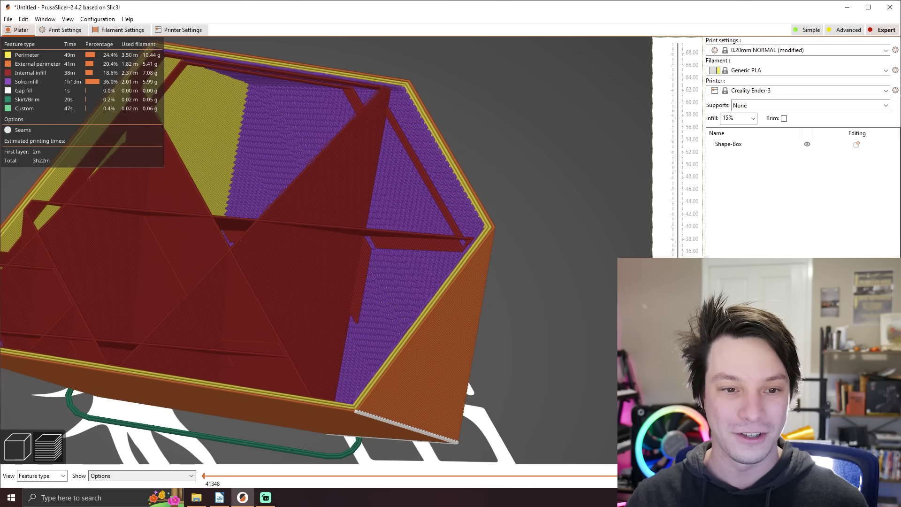
pyautogui.press('Up')
pyautogui.press('Up')
pyautogui.press('Up')
pyautogui.press('Up')
pyautogui.press('Up')
pyautogui.press('Up')
pyautogui.press('Up')
pyautogui.press('Up')
pyautogui.press('Up')
pyautogui.press('Up')
pyautogui.press('Up')
pyautogui.press('Up')
pyautogui.press('Up')
pyautogui.press('Up')
pyautogui.scroll(-5, 483, 171)
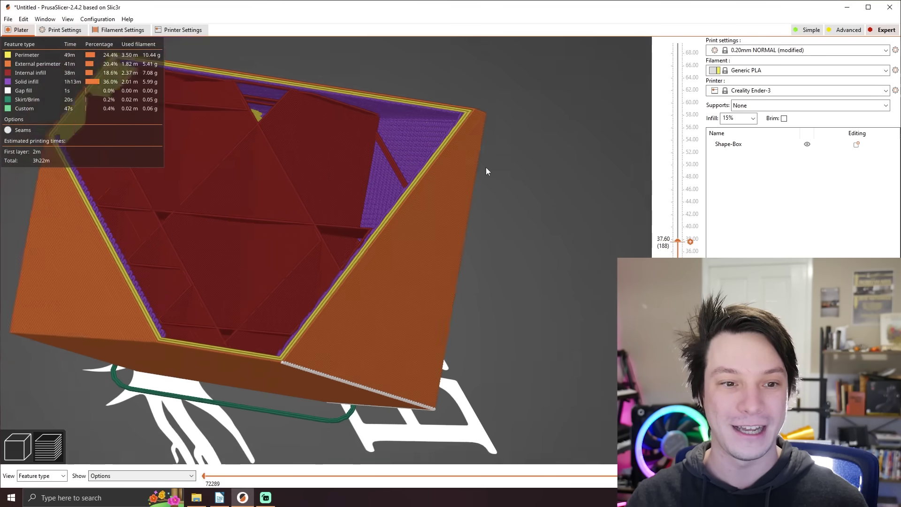
pyautogui.moveTo(680, 246); pyautogui.dragTo(628, 42)
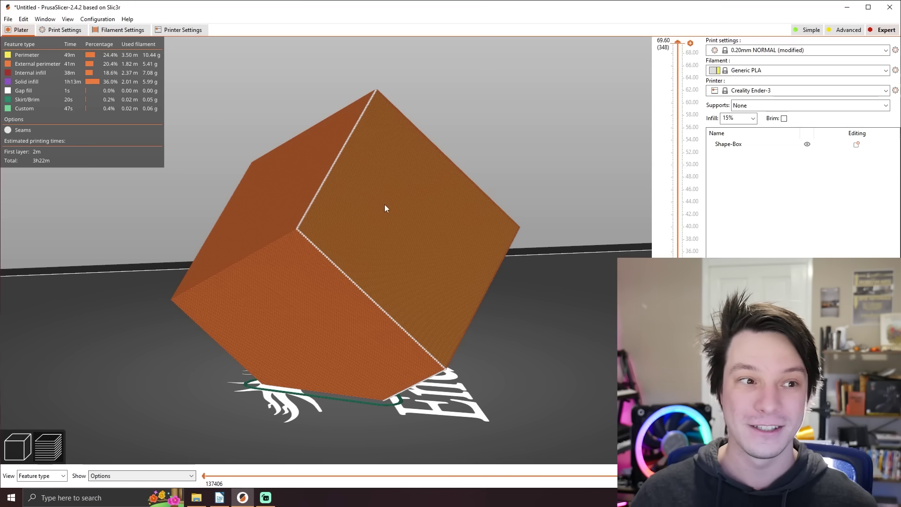
# Turn off Ensure vertical shell thickness in the layers and perimeters print settings.
pyautogui.click(54, 31)
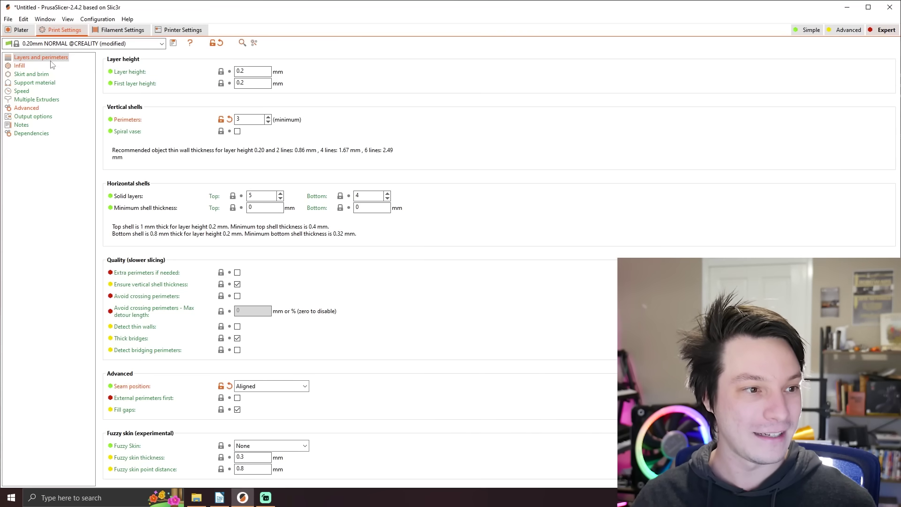
pyautogui.click(51, 61)
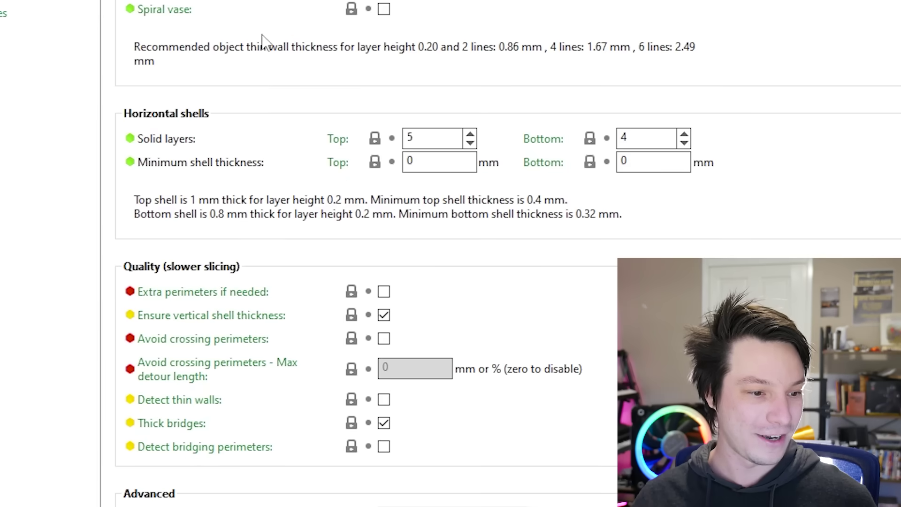
pyautogui.click(384, 316)
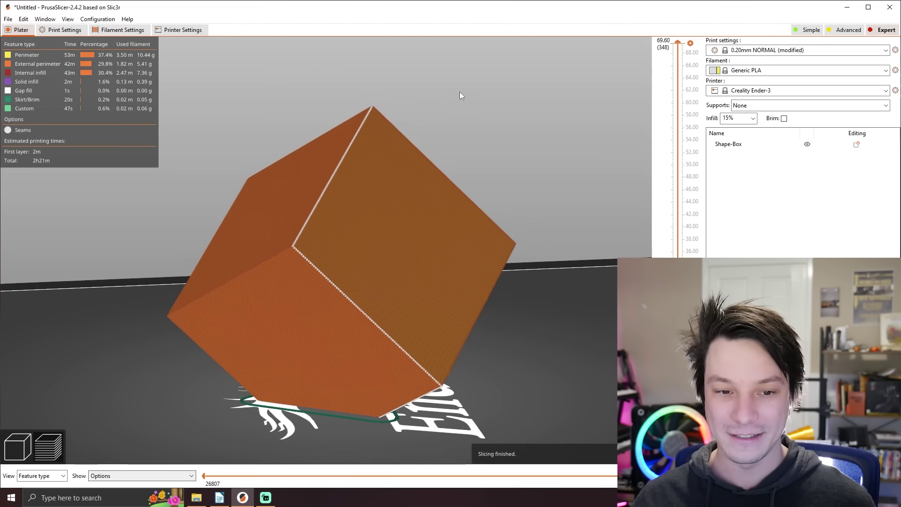
# Lower the re-sliced box's layer preview, step up to examine infill behind the sloped walls, and restore full height.
pyautogui.moveTo(678, 43); pyautogui.dragTo(676, 371)
pyautogui.moveTo(535, 260); pyautogui.dragTo(504, 275)
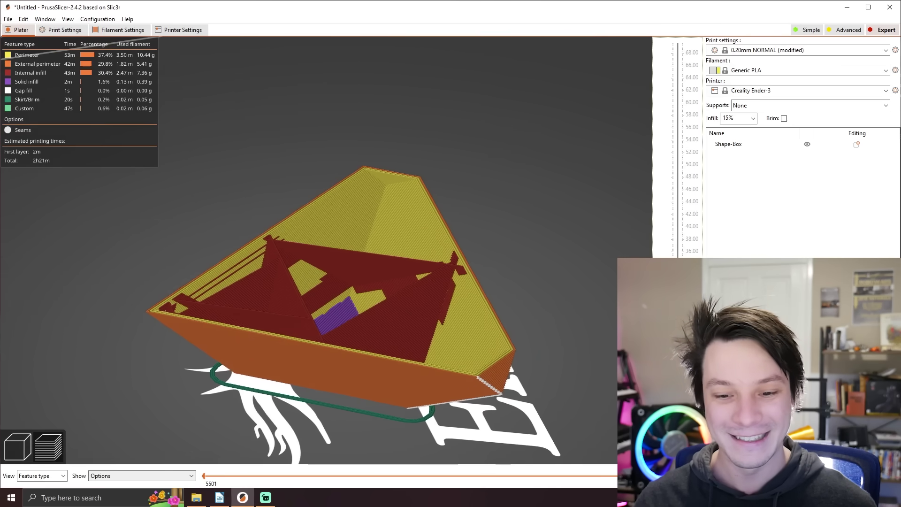
pyautogui.press('Up')
pyautogui.press('Up')
pyautogui.press('Up')
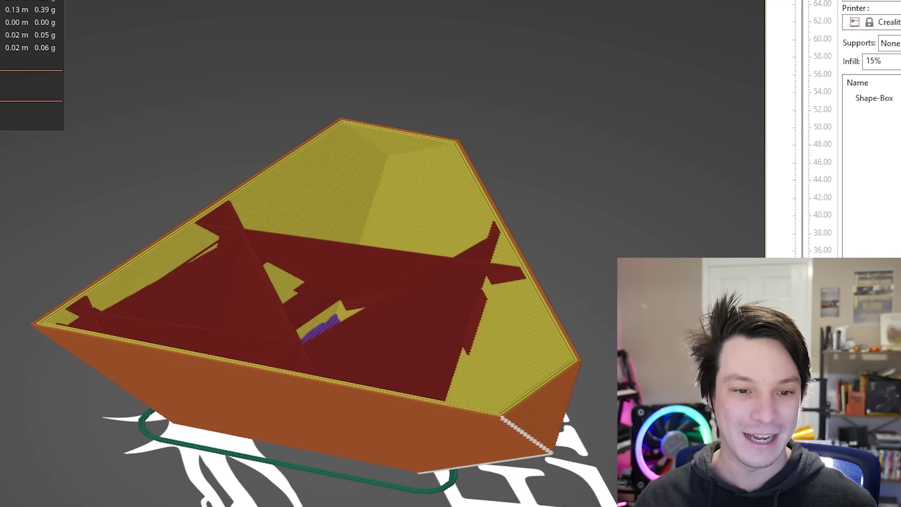
pyautogui.press('Up')
pyautogui.press('Up')
pyautogui.press('Up')
pyautogui.press('Up')
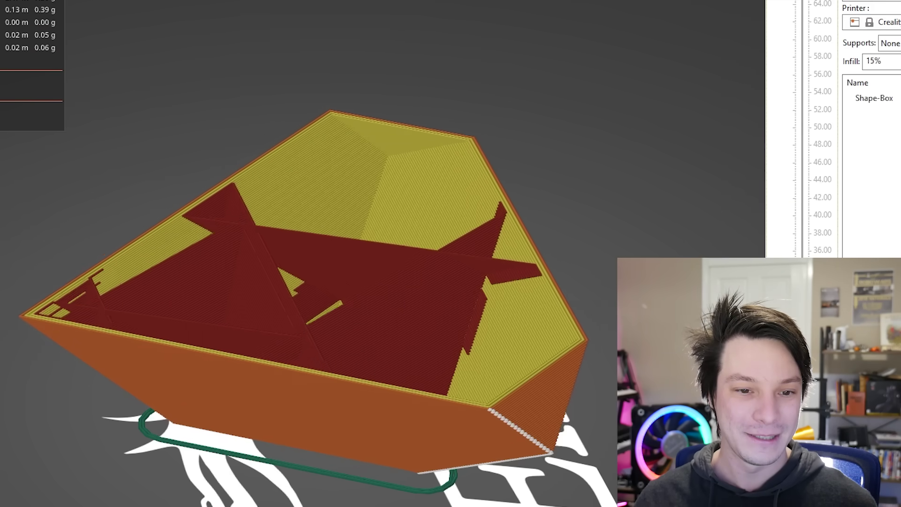
pyautogui.press('Up')
pyautogui.press('Up')
pyautogui.press('Up')
pyautogui.press('Up')
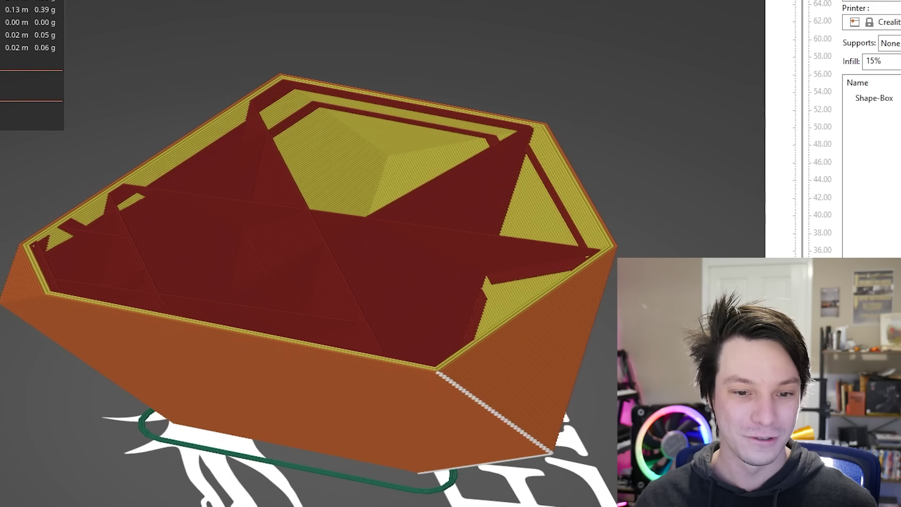
pyautogui.moveTo(803, 300); pyautogui.dragTo(811, 49)
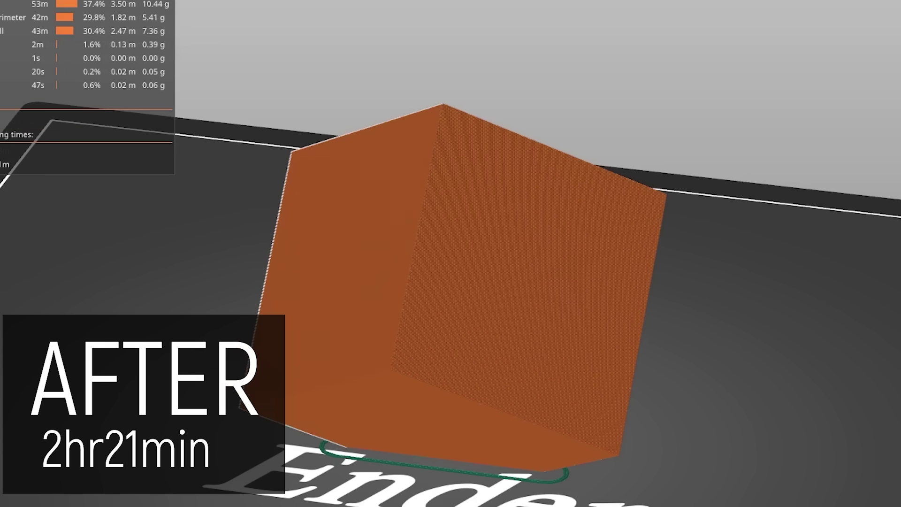
# Examine the outer walls and edge seams of the complete re-sliced box from several angles.
pyautogui.moveTo(42, 331); pyautogui.dragTo(128, 321)
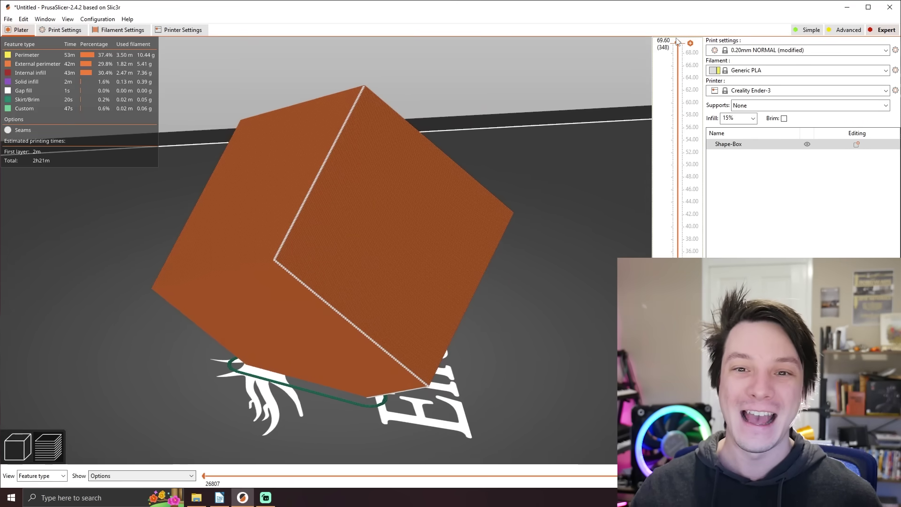
pyautogui.moveTo(678, 43)
pyautogui.mouseDown()
pyautogui.moveTo(677, 305)
pyautogui.moveTo(679, 261)
pyautogui.moveTo(711, 224)
pyautogui.moveTo(733, 148)
pyautogui.moveTo(700, 60)
pyautogui.moveTo(676, 40)
pyautogui.mouseUp()
pyautogui.moveTo(599, 115); pyautogui.dragTo(611, 157)
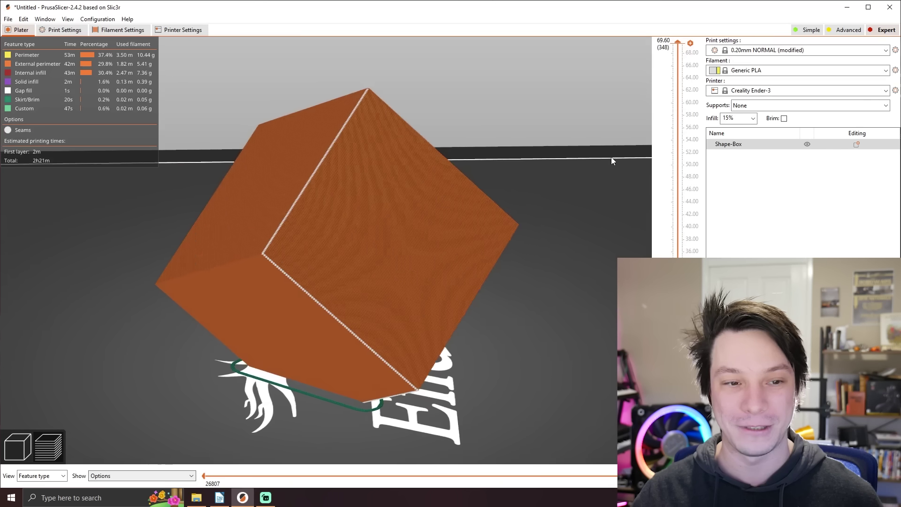